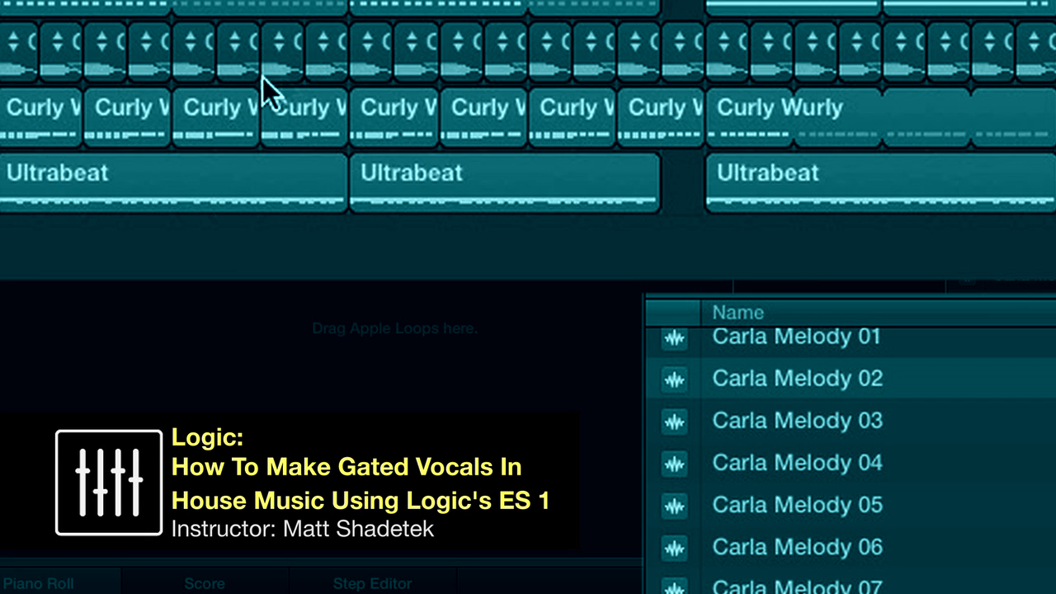
left_click_drag(793, 379, 17, 248)
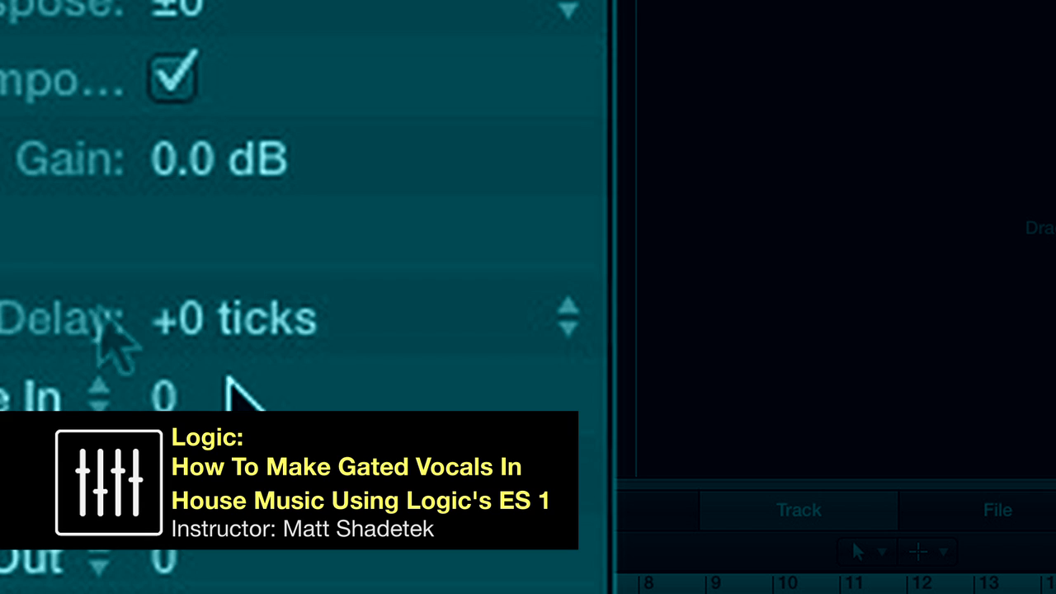
left_click(33, 397)
left_click(49, 421)
double_click(272, 377)
type("5")
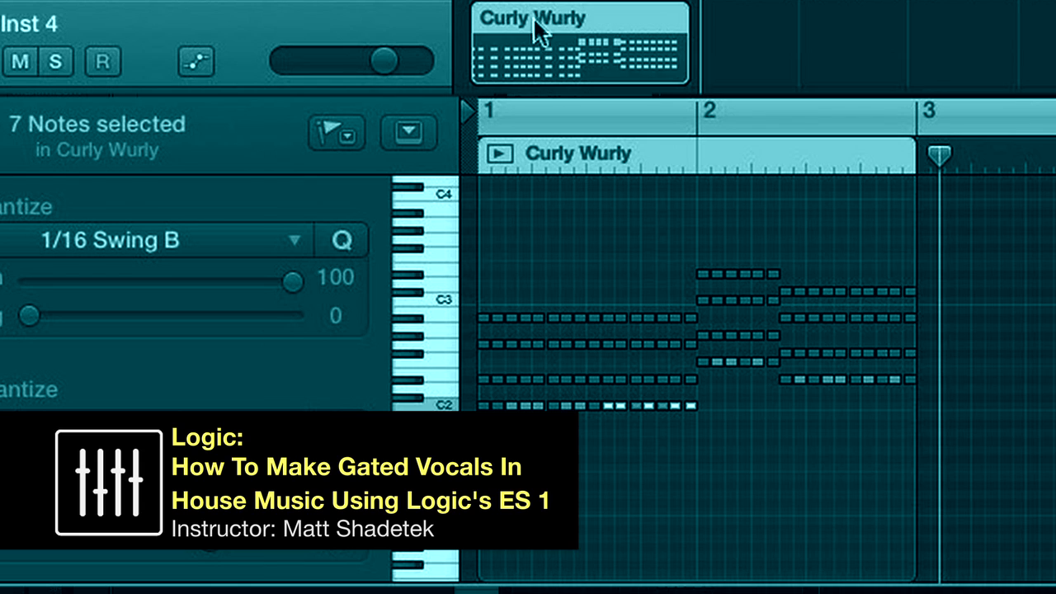
key("super+a")
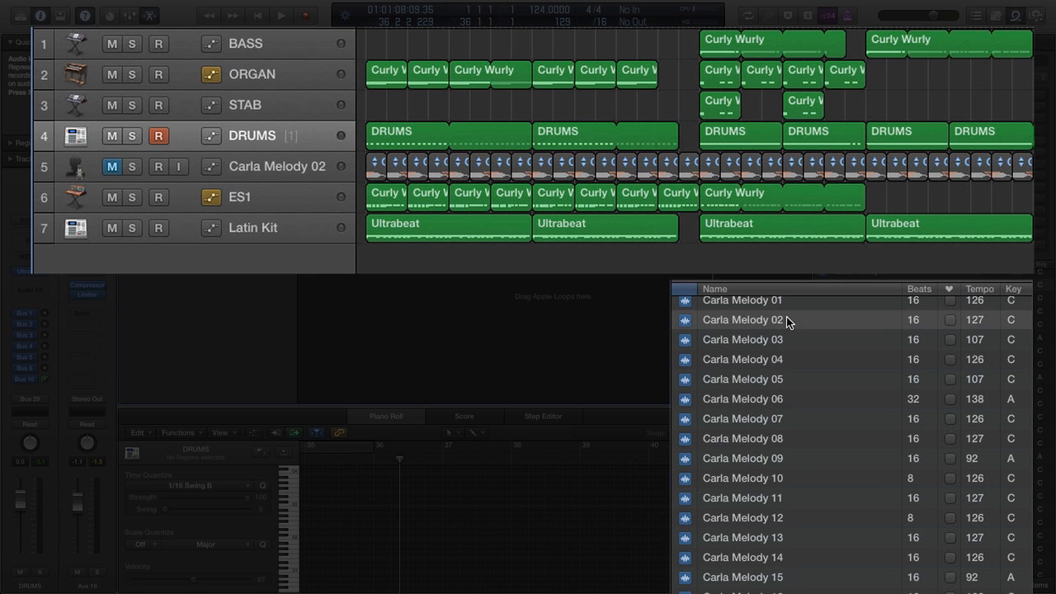
- Add the Carla Melody 02 loop at bar 1 on a new audio track and audition it soloed
left_click_drag(742, 319, 388, 257)
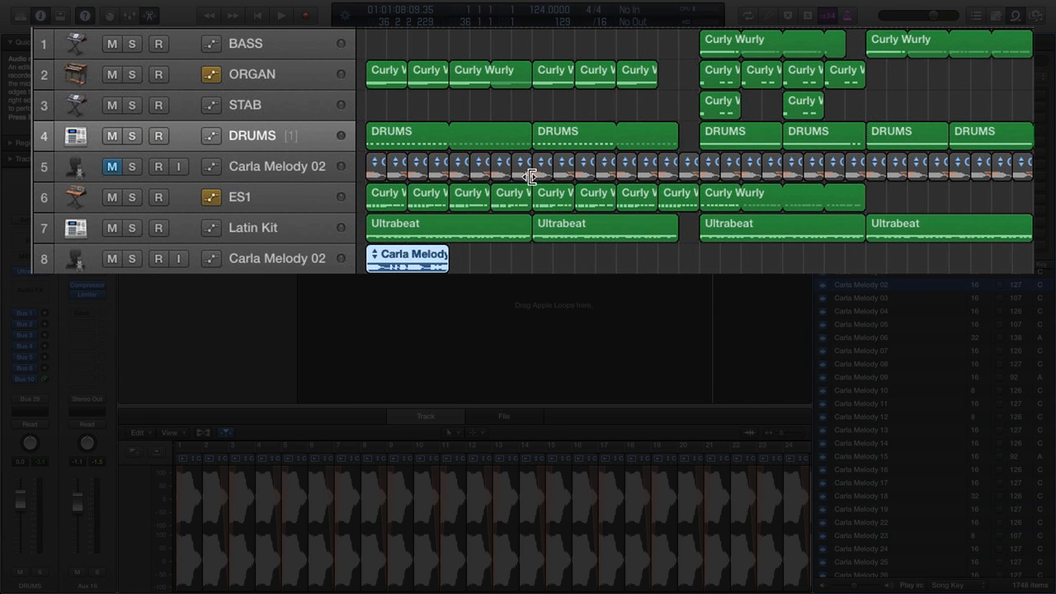
key("super+Right")
key("super+Right")
key("alt+space")
key("space")
key("super+Right")
key("super+Right")
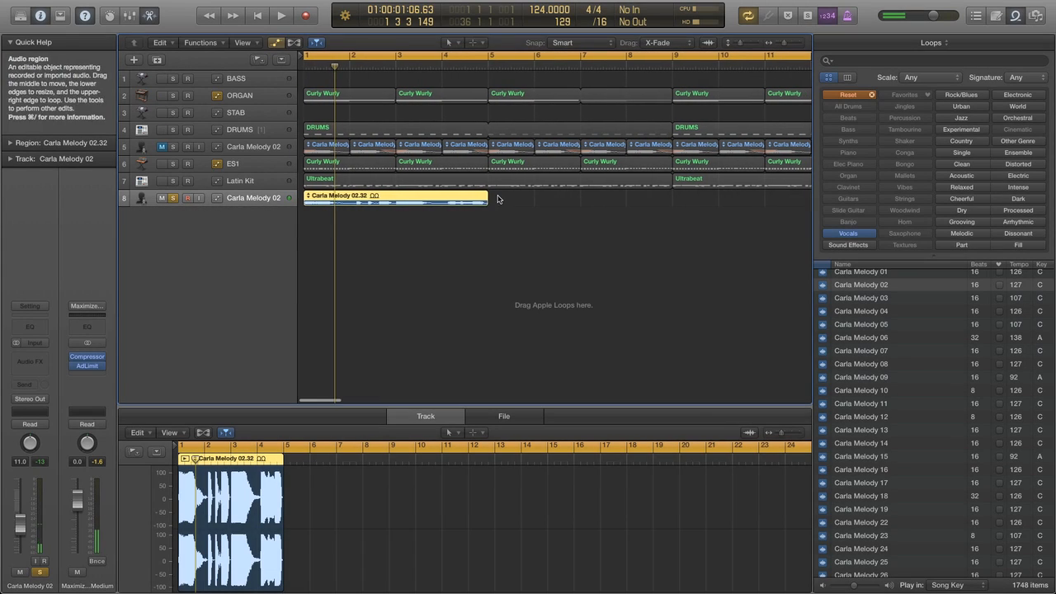
- Shorten the new Carla Melody 02 region to one bar so it ends at bar 2
left_click_drag(487, 203, 345, 199)
key("super+Right")
key("super+Right")
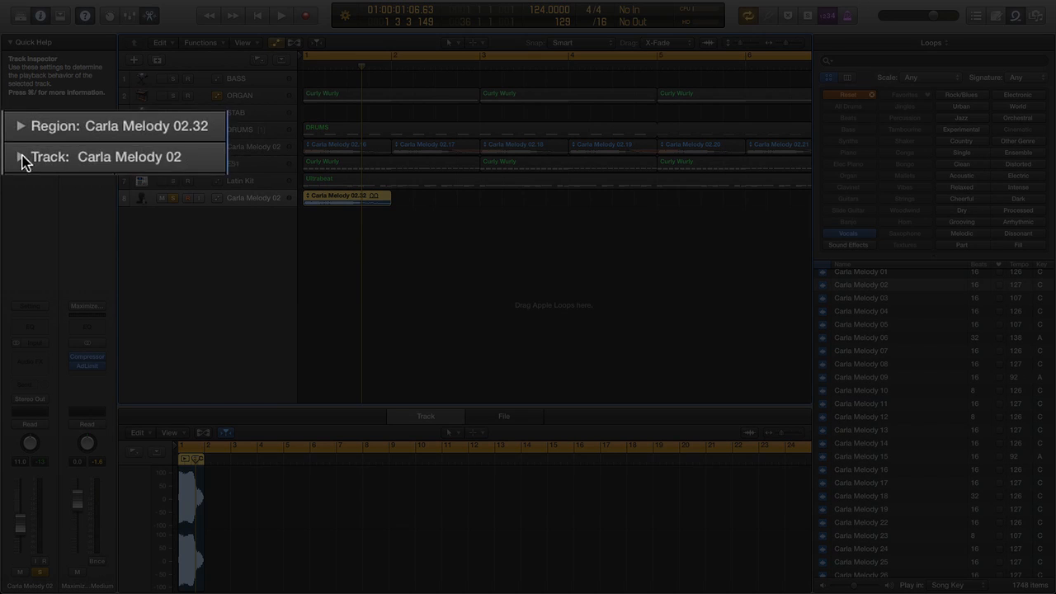
- Change the one-bar region's Fade In parameter to Speed Up and set it to 500
left_click(10, 159)
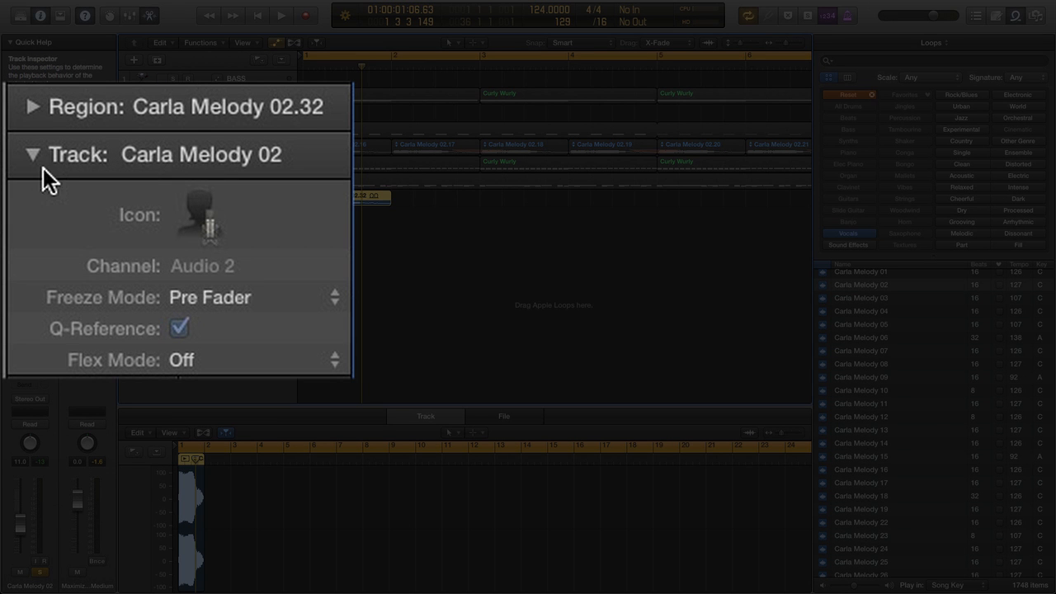
left_click(31, 156)
left_click(28, 112)
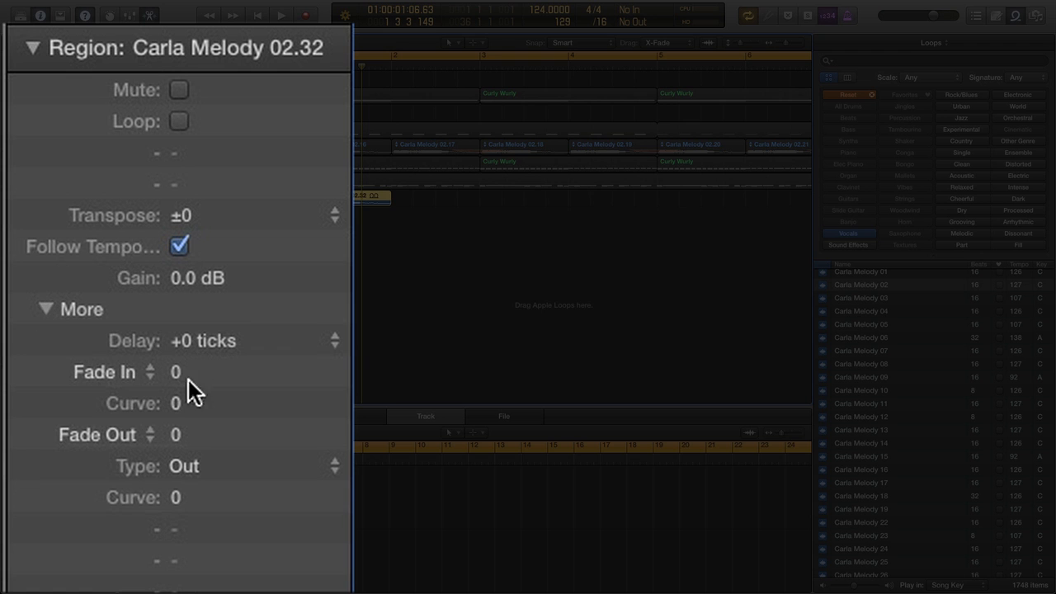
left_click(116, 369)
left_click(120, 398)
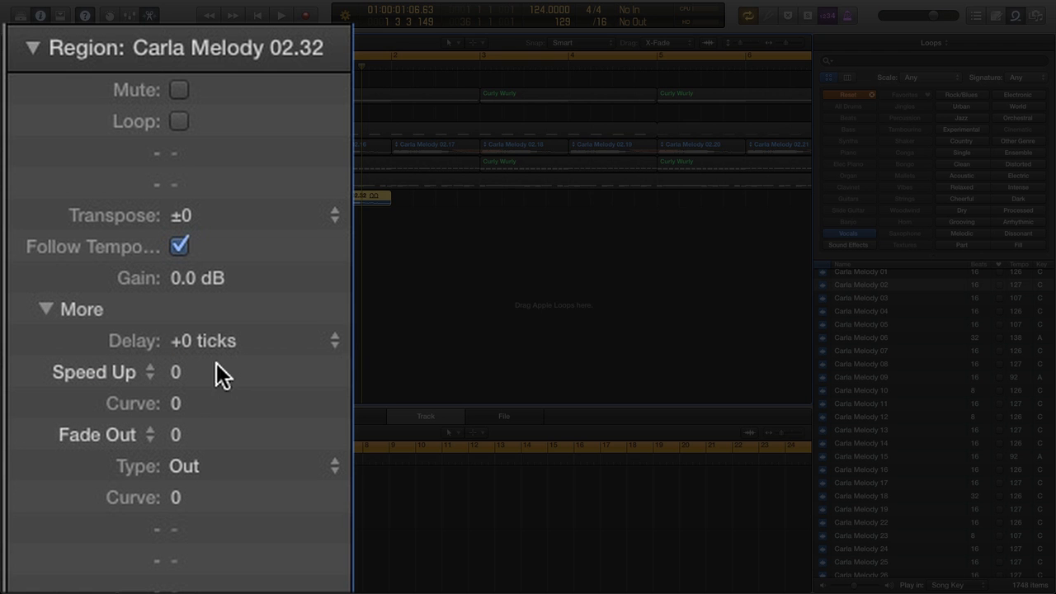
double_click(217, 366)
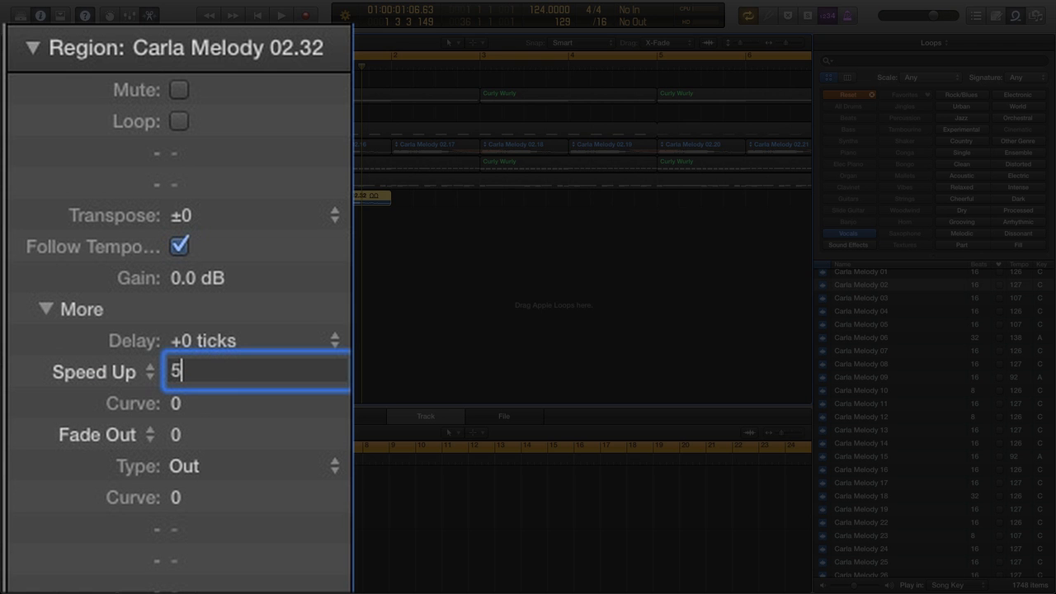
type("500")
key("Return")
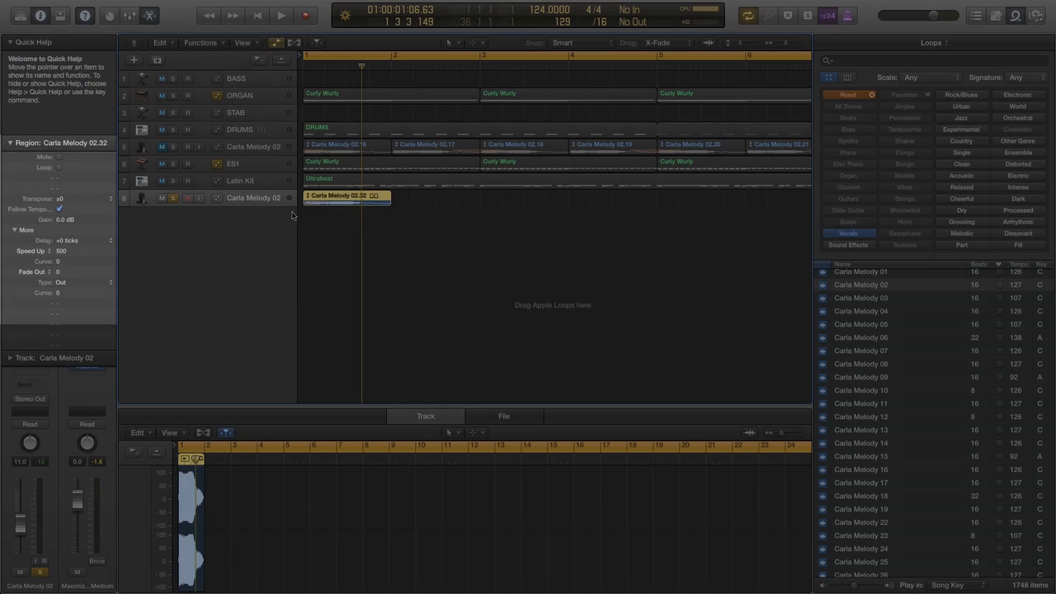
- Enlarge the tracks and play the one-bar vocal region from the start to hear its speed-up
key("super+Down")
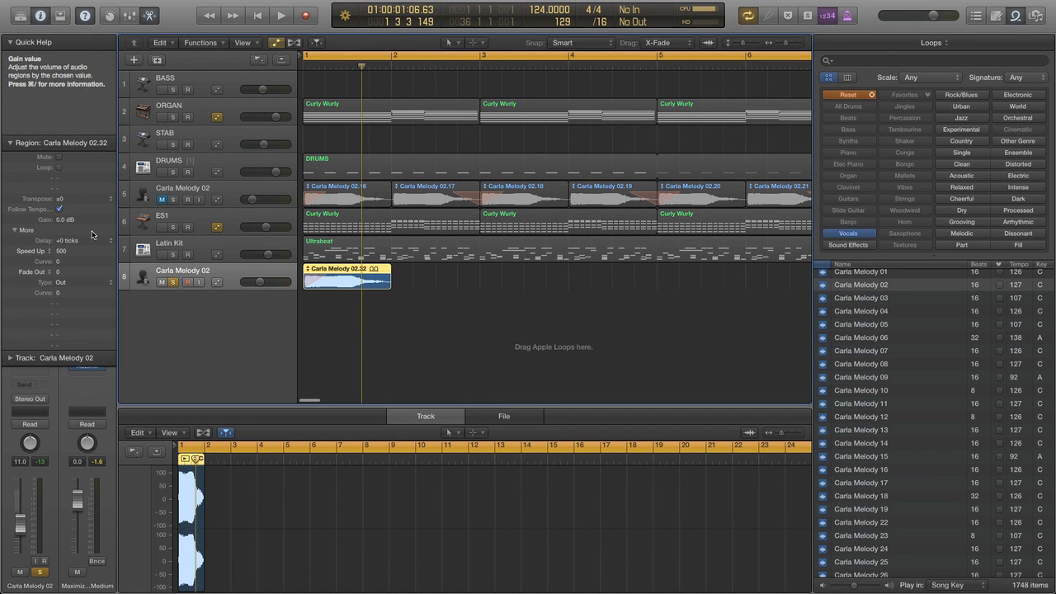
key("Return")
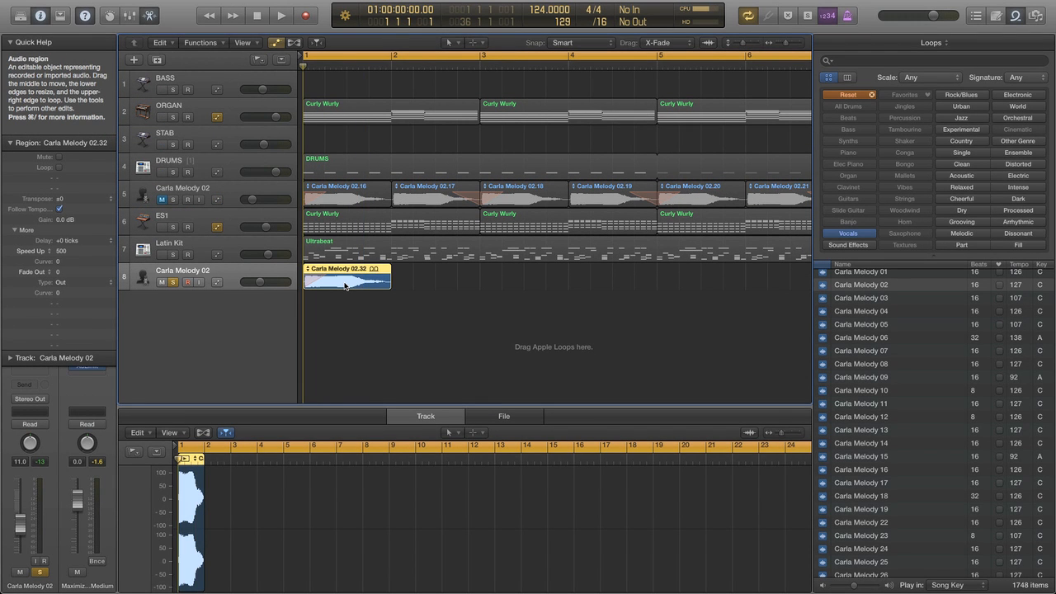
key("space")
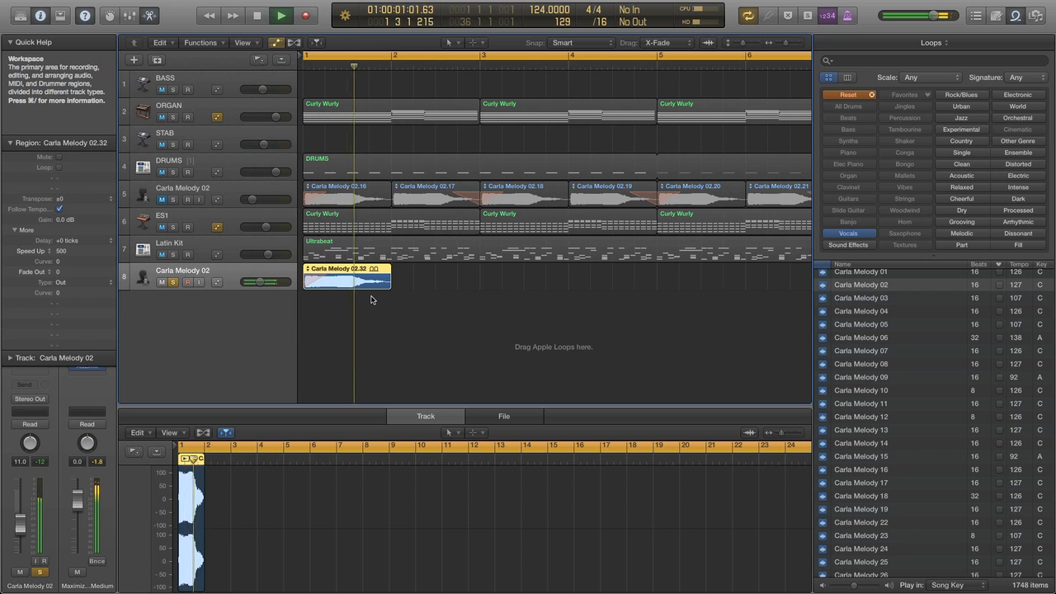
key("space")
- Copy the vocal region to bar 2 and set the copy's Speed Up to 0
left_click_drag(340, 281, 414, 280)
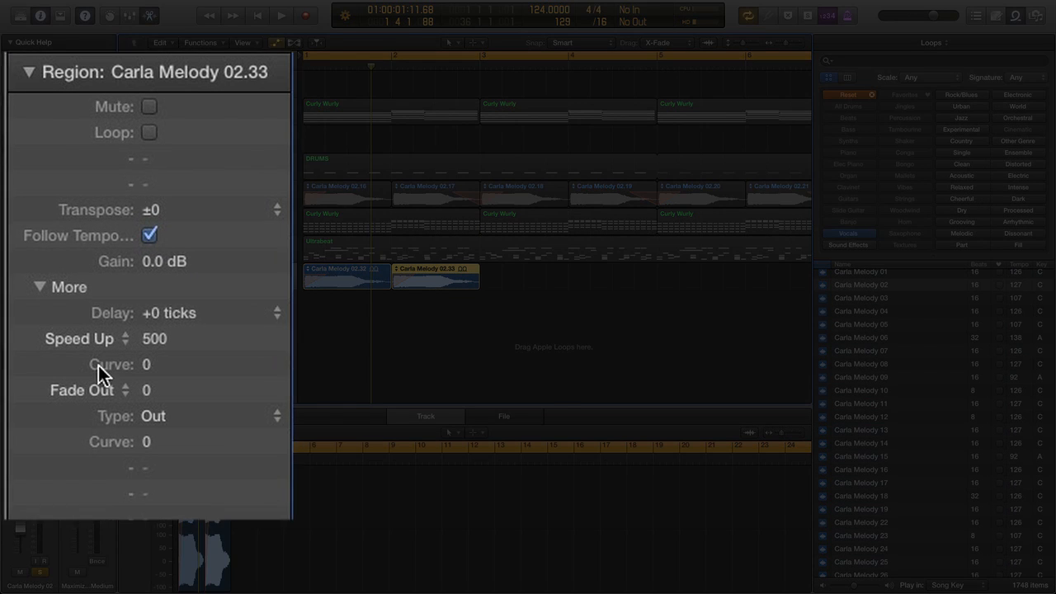
double_click(196, 373)
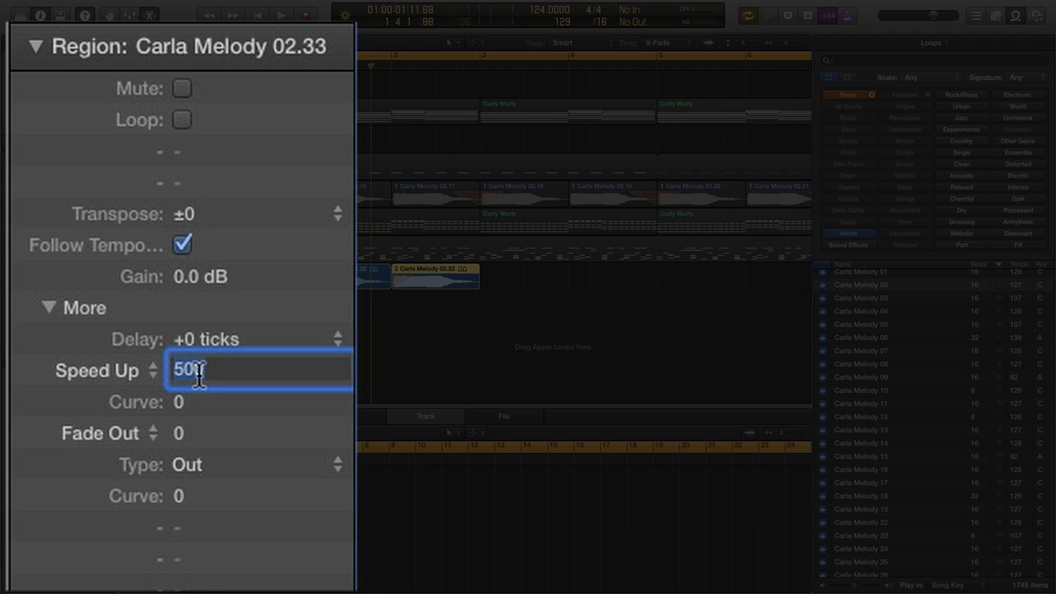
key("Return")
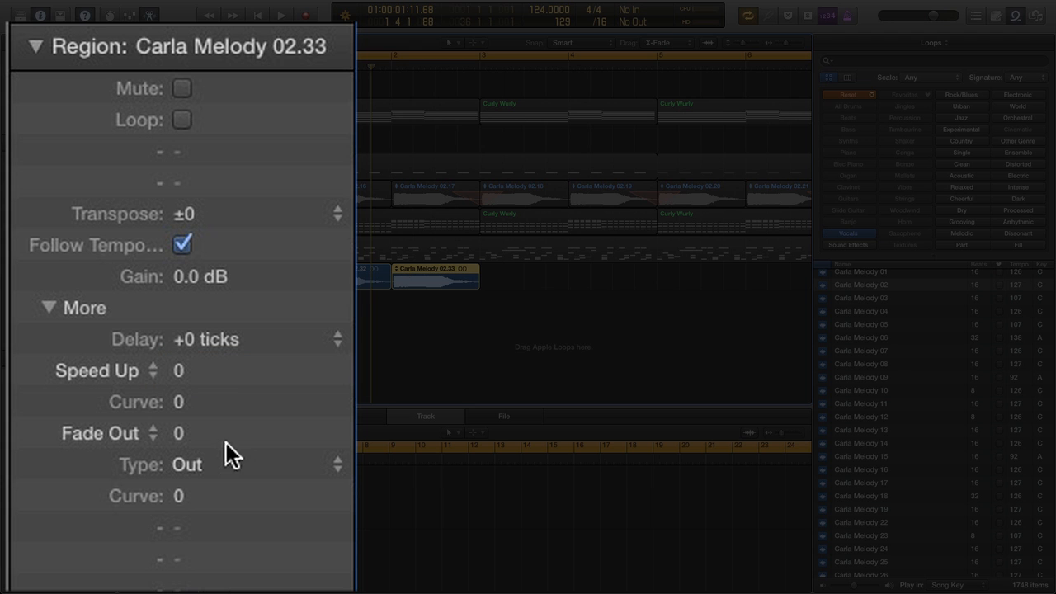
- Change the second region's Fade Out to Slow Down, set it to 650, and play it back
left_click(97, 434)
left_click(122, 462)
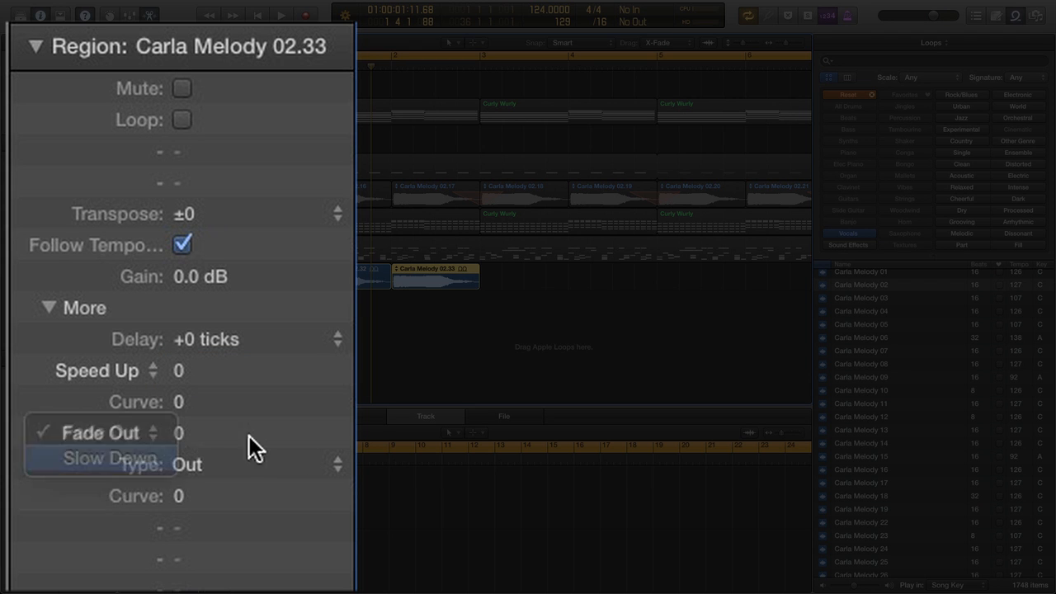
double_click(260, 431)
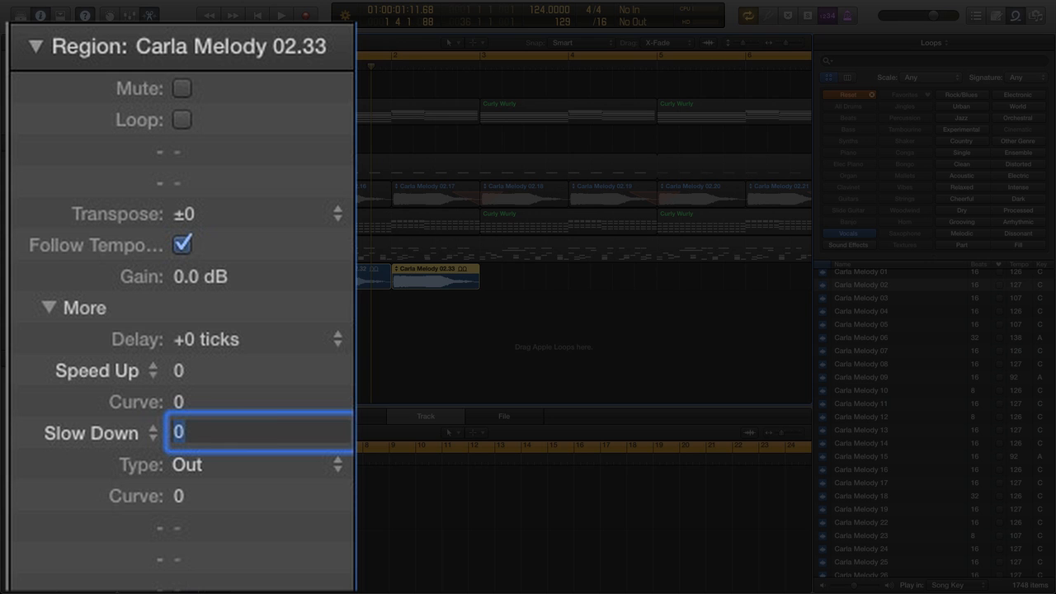
type("650")
key("Return")
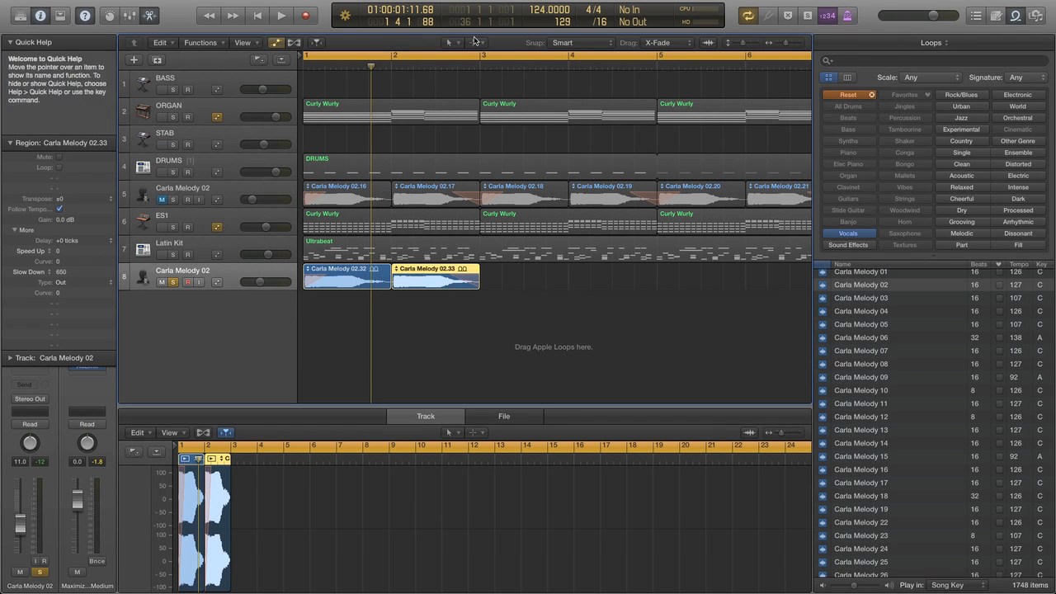
key("space")
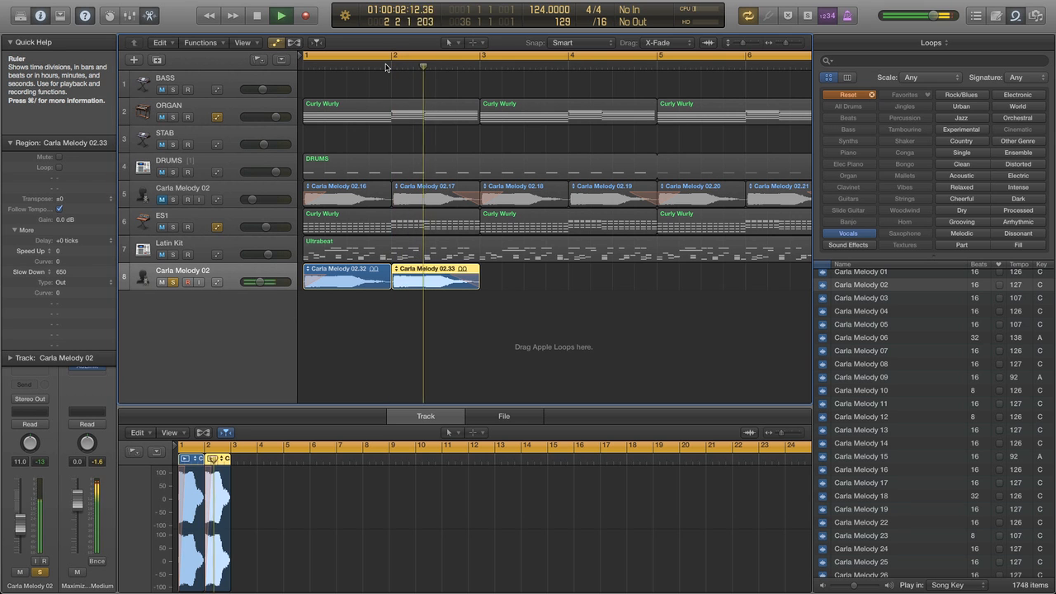
key("space")
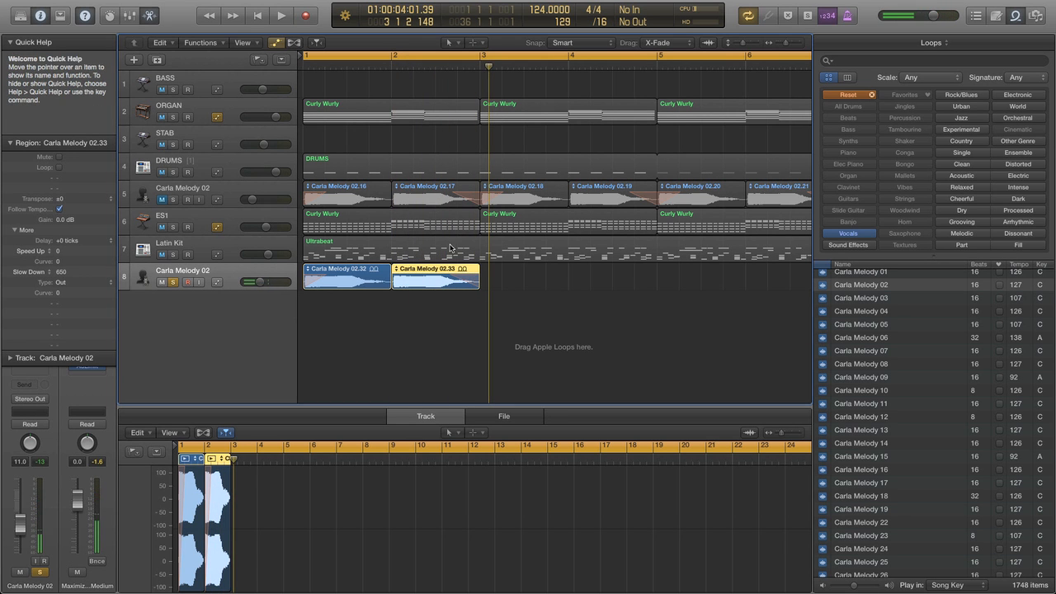
- Duplicate the vocal regions to fill bars 1 through 8 and set the cycle range over the same eight bars
key("super+Left")
key("super+Left")
key("super+Left")
key("super+Left")
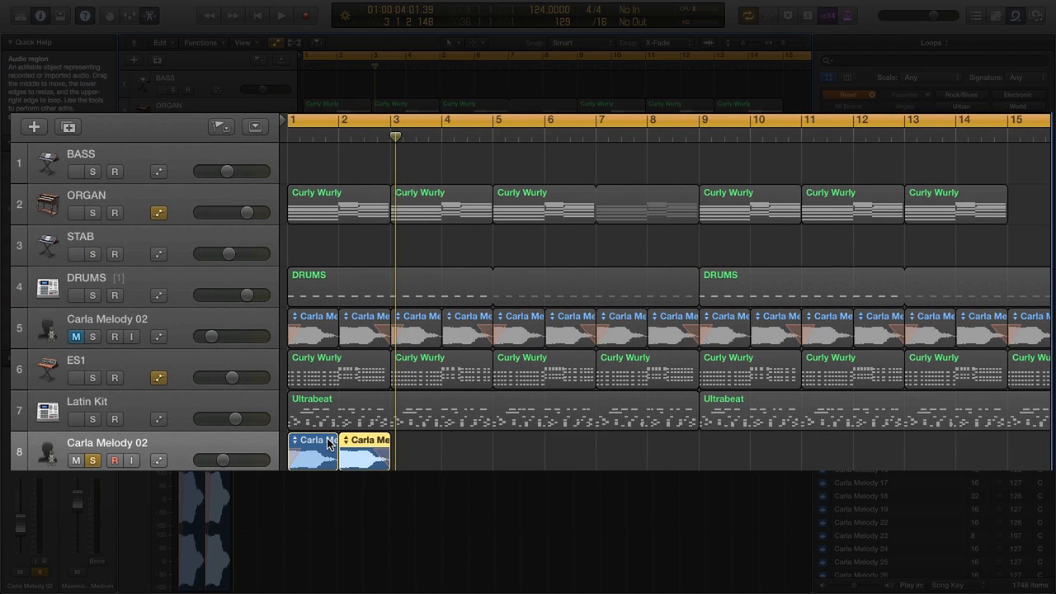
left_click_drag(318, 443, 419, 439)
mouse_move(516, 437)
left_mouse_down()
mouse_move(314, 450)
mouse_move(529, 441)
mouse_move(520, 441)
left_mouse_up()
left_click_drag(294, 119, 679, 173)
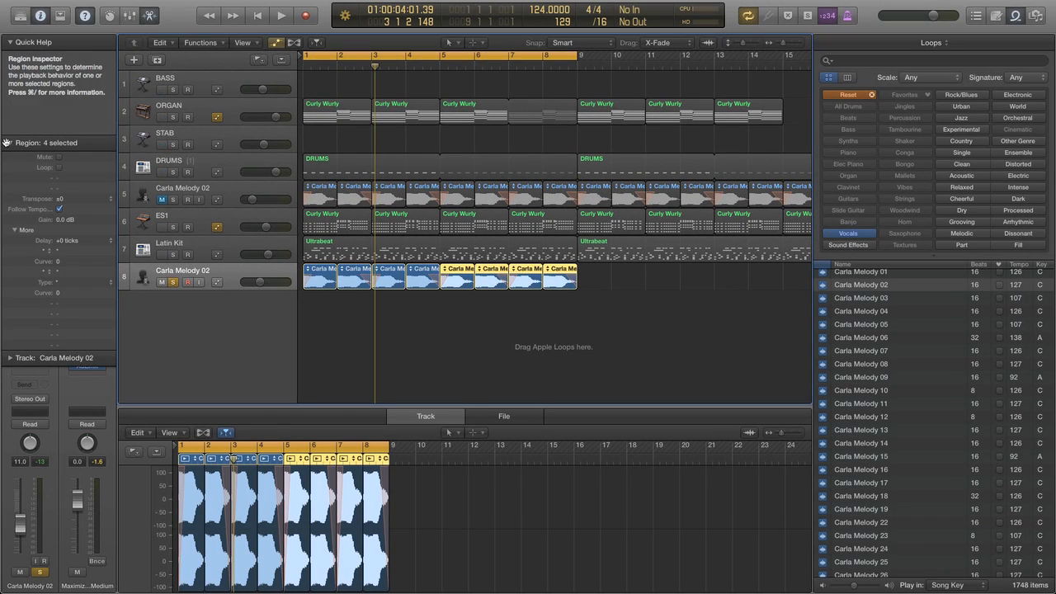
- Create one software instrument track and load the stereo ES1 synthesizer on it
left_click(10, 145)
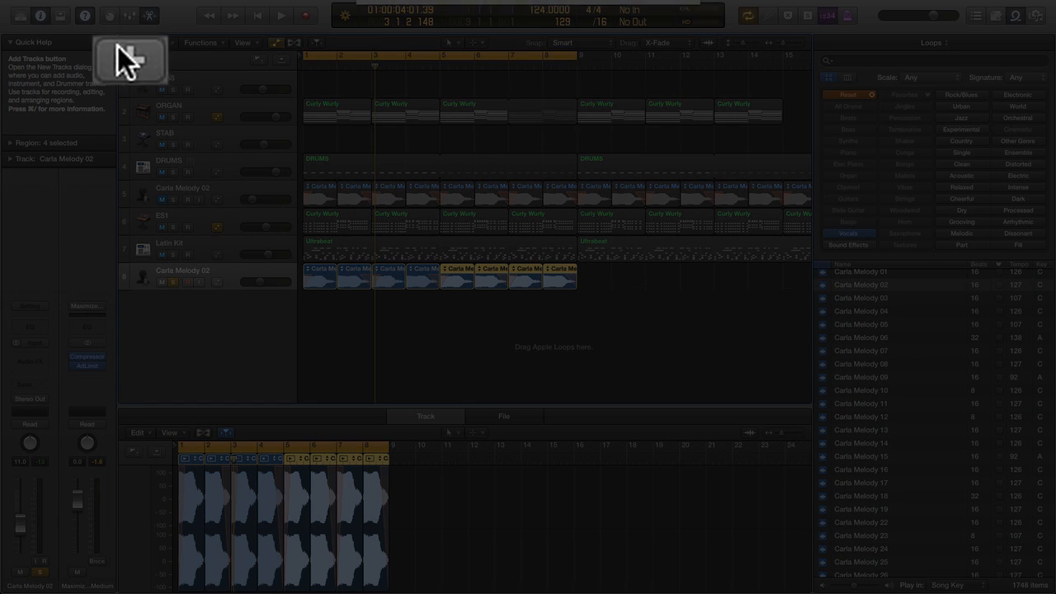
left_click(132, 60)
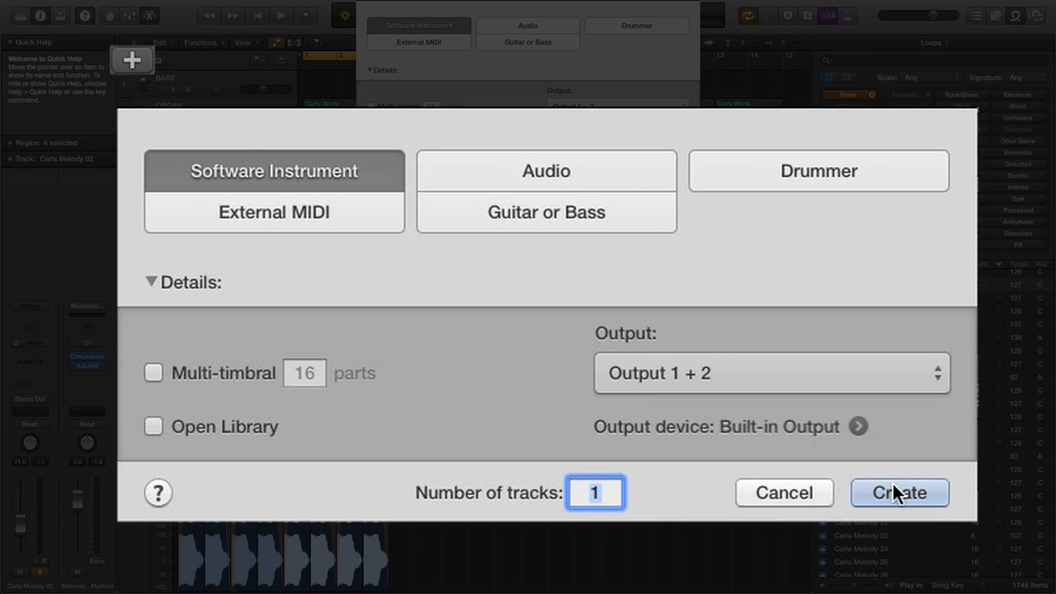
left_click(894, 485)
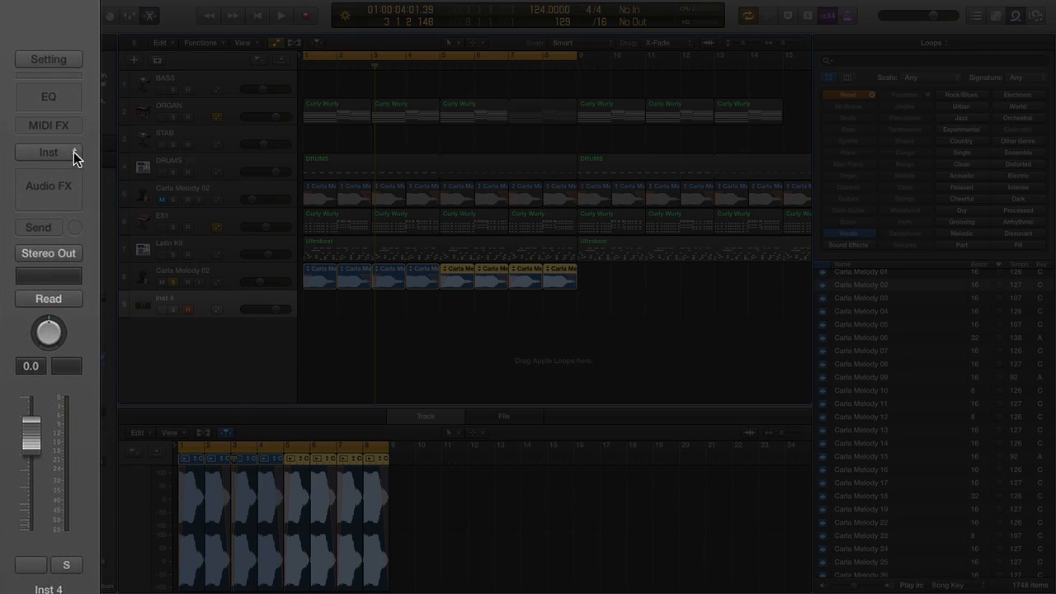
left_click(72, 152)
mouse_move(130, 265)
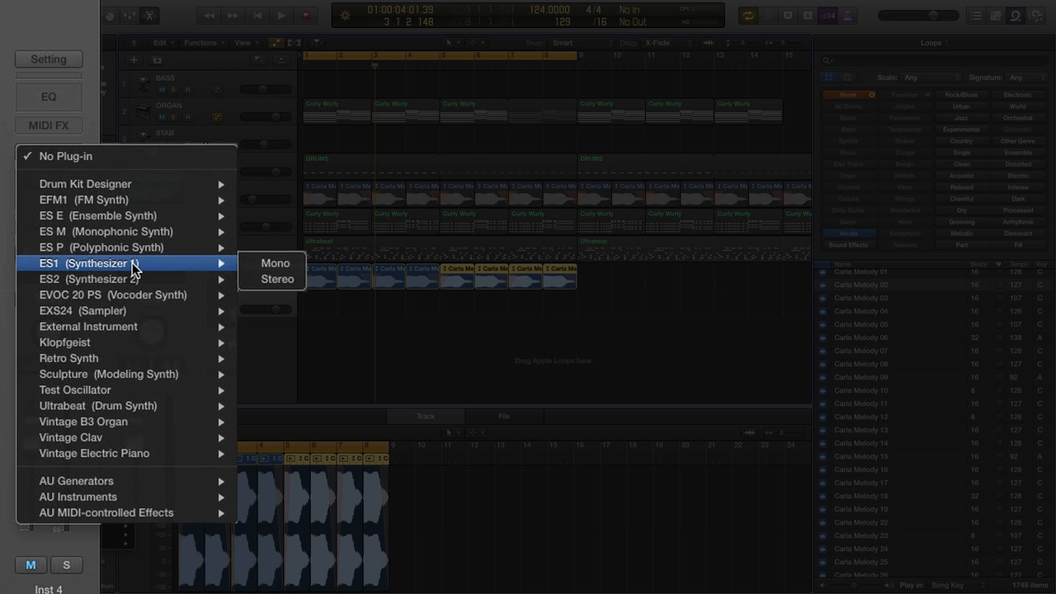
left_click(275, 280)
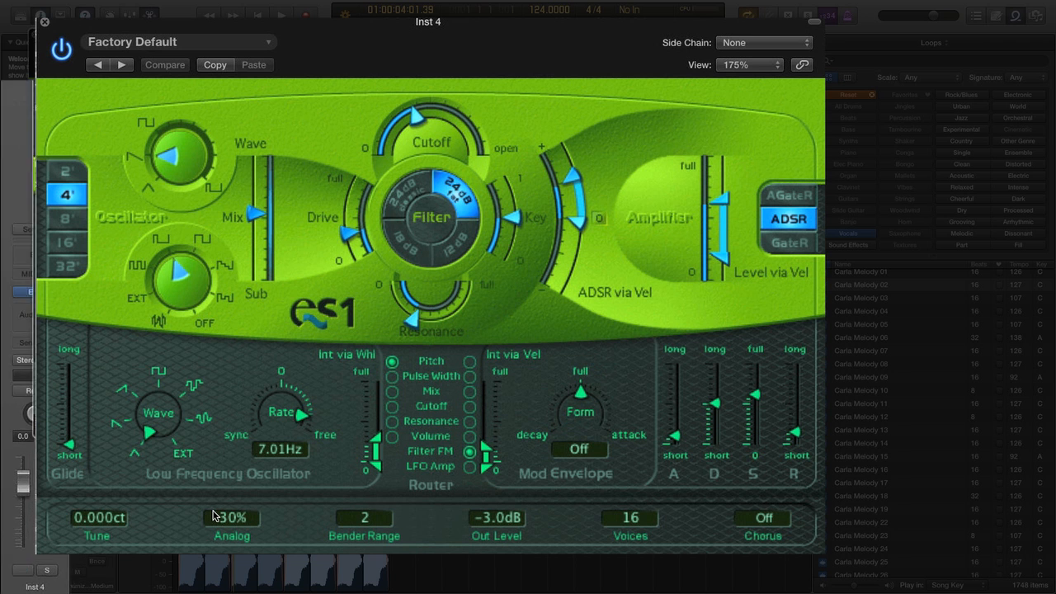
- Set the ES1 oscillator mix fully to Sub and the sub oscillator to EXT, and close the synthesizer window
left_click_drag(212, 515, 230, 513)
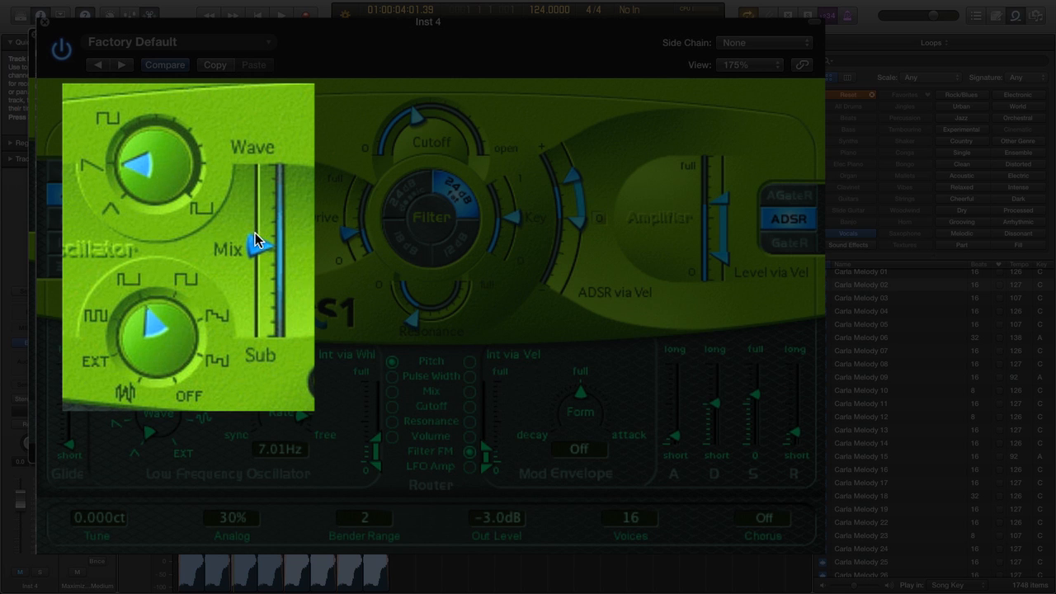
left_click_drag(266, 324, 267, 353)
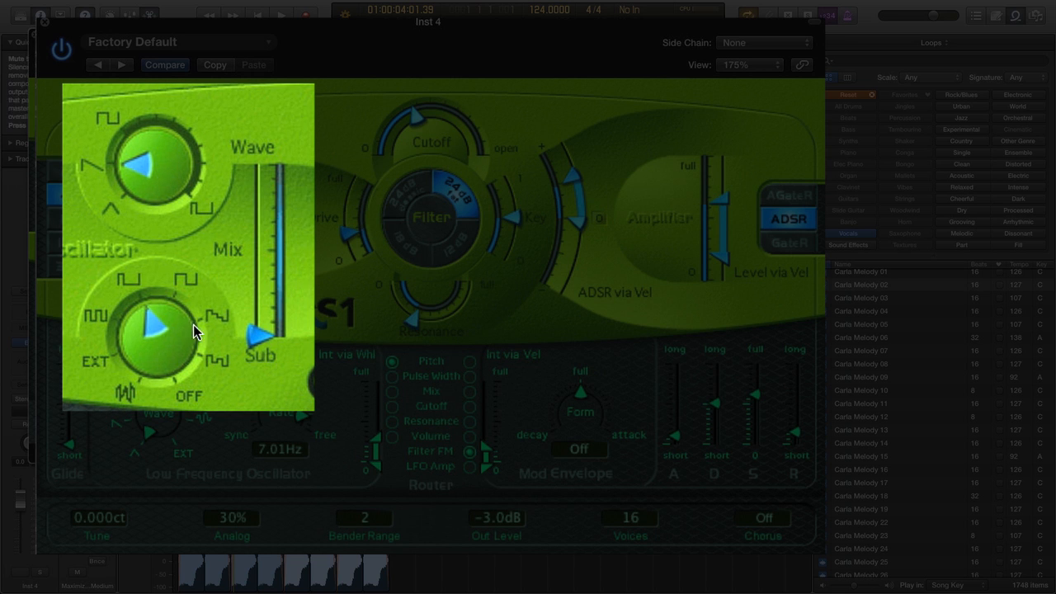
left_click(104, 360)
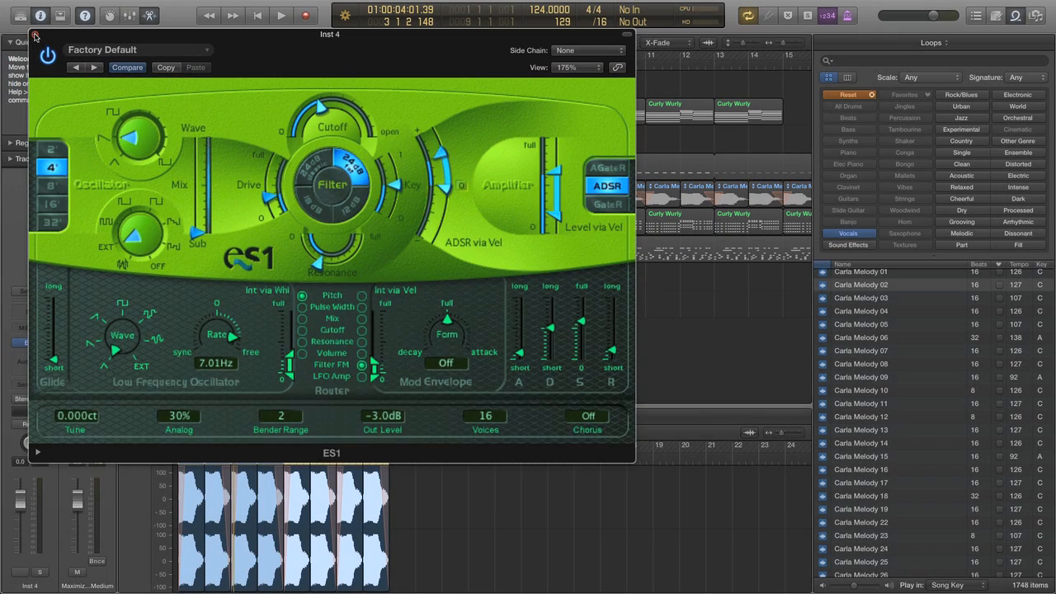
left_click(34, 35)
- Rename the Carla Melody 02 track with the eight soloed regions as vox
double_click(218, 268)
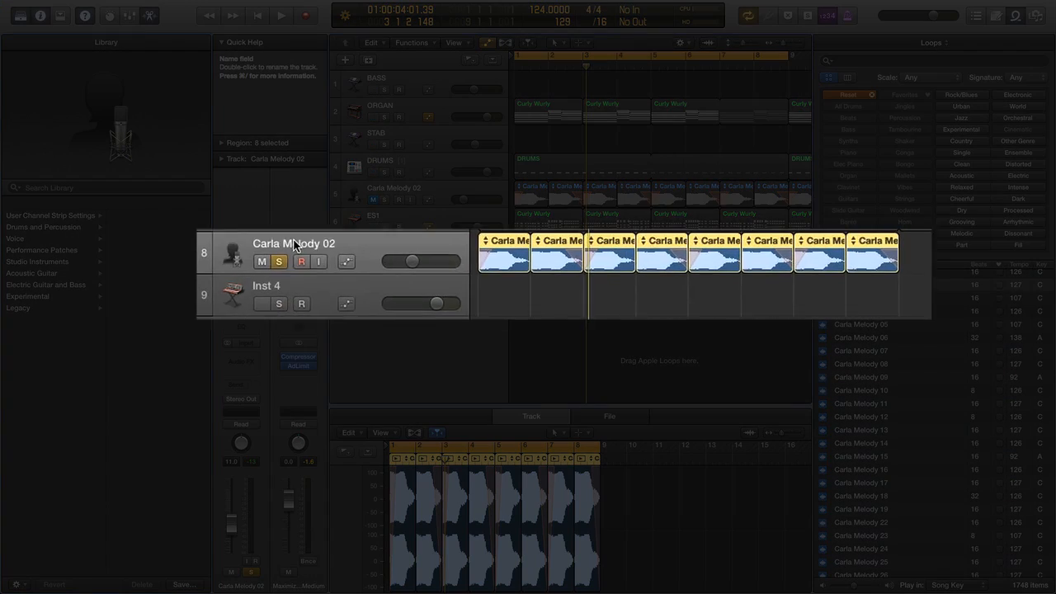
double_click(205, 216)
type("V")
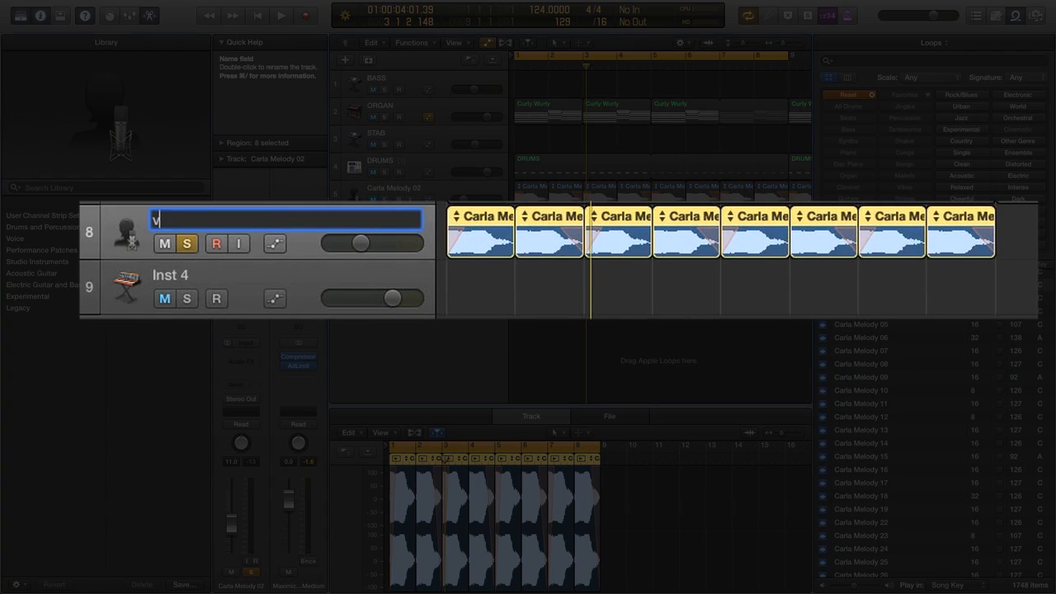
key("Return")
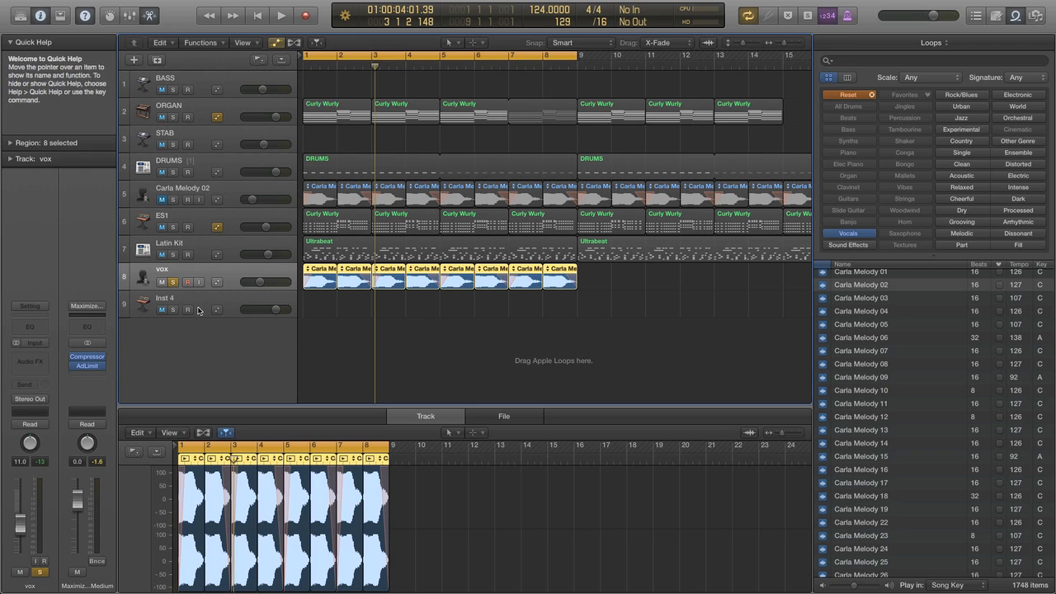
- Set the side chain of the ES1 on the Inst 4 track to Audio 2 - vox and close its window
left_click(198, 310)
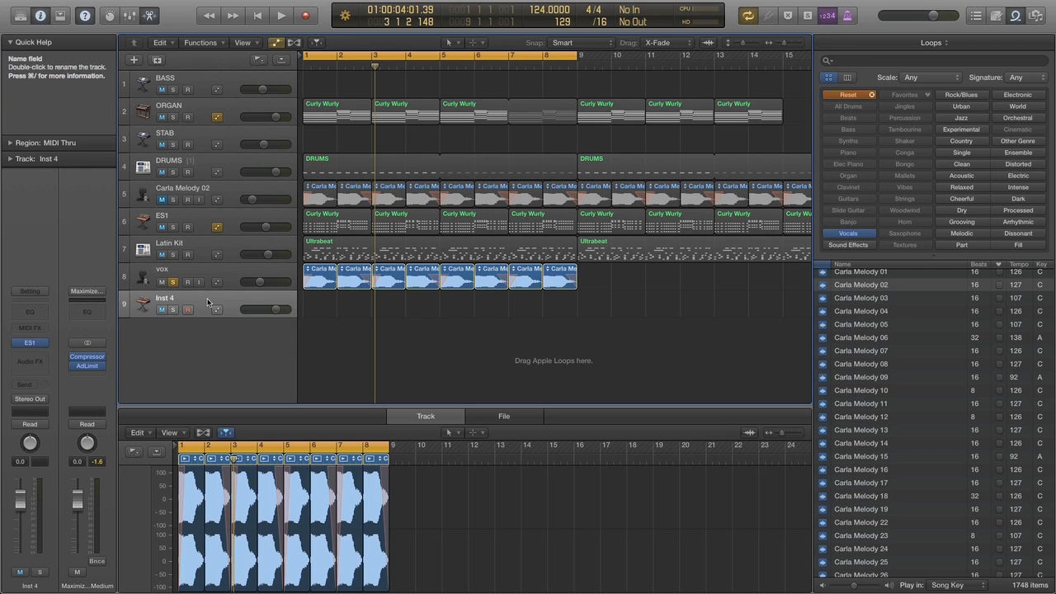
left_click(29, 345)
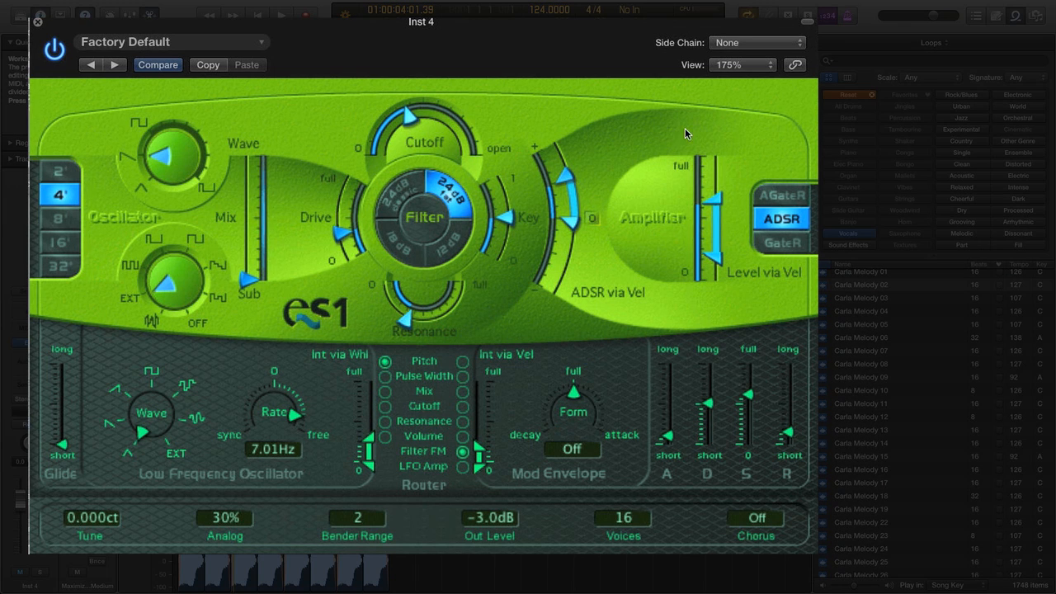
left_click(760, 45)
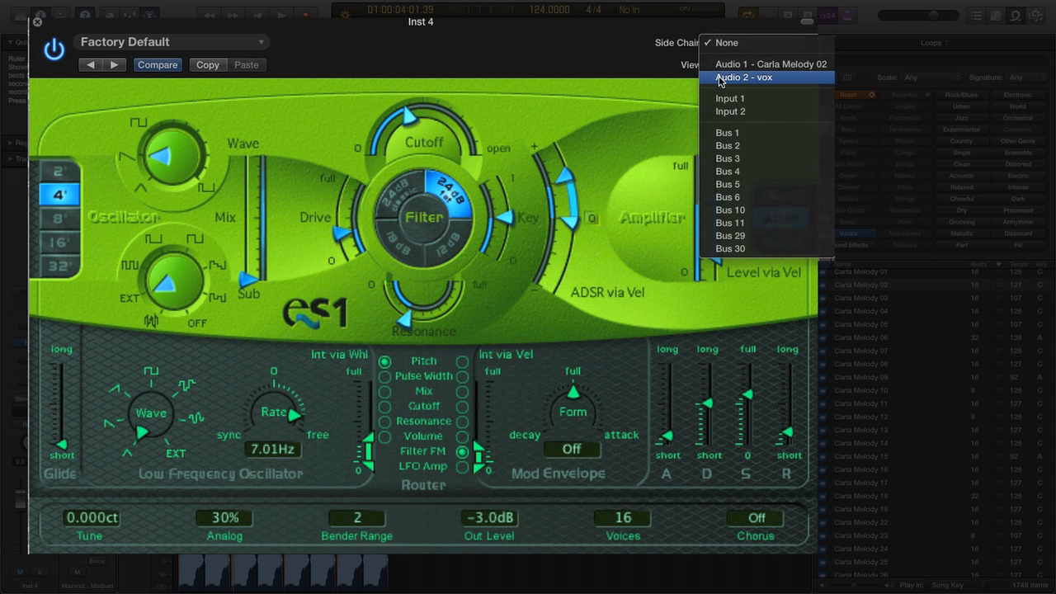
left_click(776, 80)
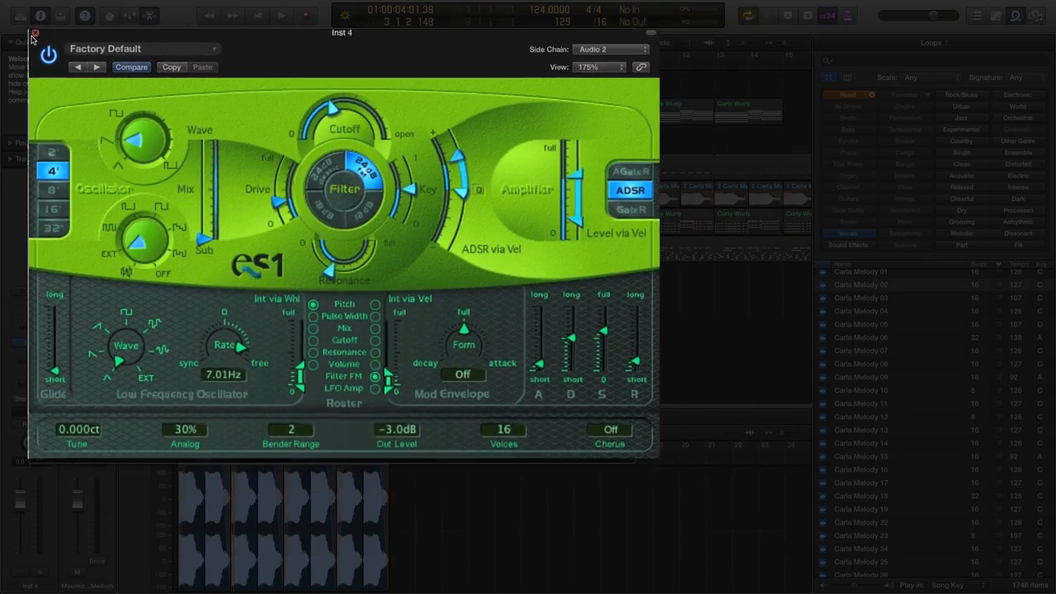
left_click(37, 22)
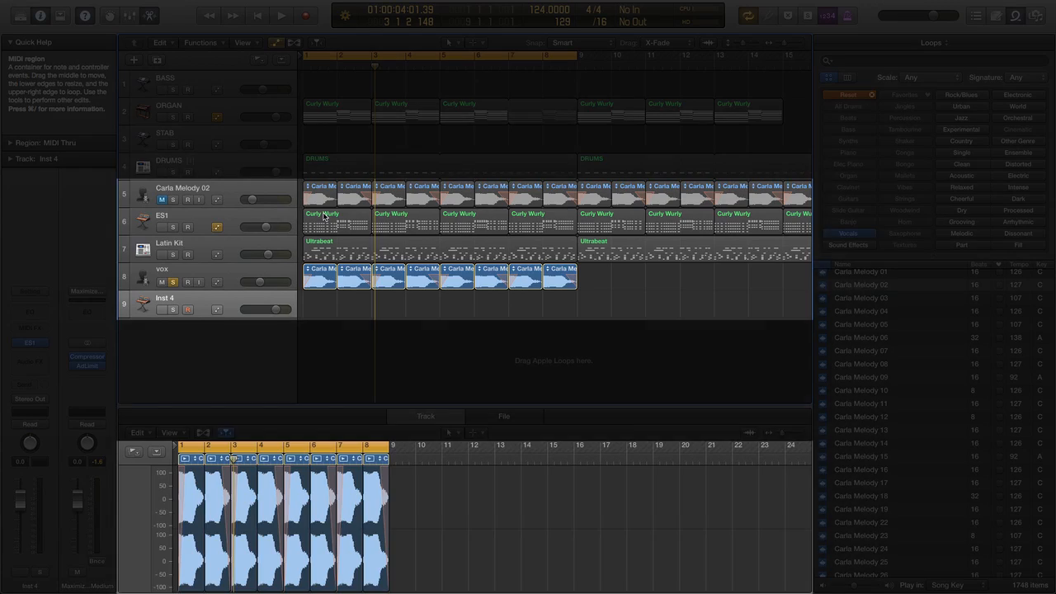
- Copy the first Curly Wurly region from the ES1 track to bar 1 of Inst 4 and delete its grey notes, keeping only the orange ones
left_click(327, 217)
left_click_drag(321, 152, 316, 273)
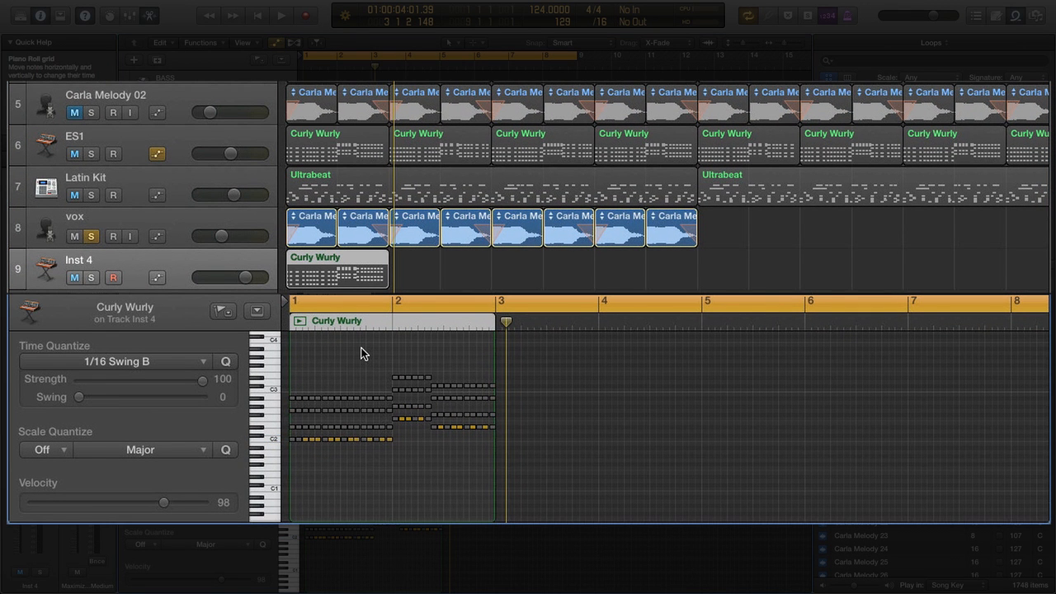
key("super+a")
key("Delete")
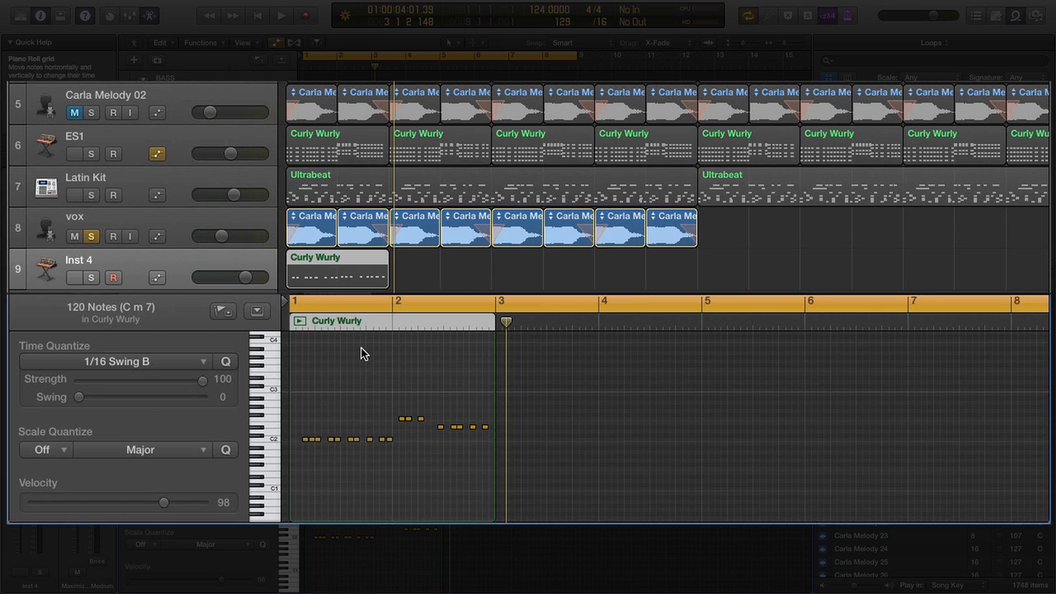
key("super+Right")
scroll(361, 441, "left", 2)
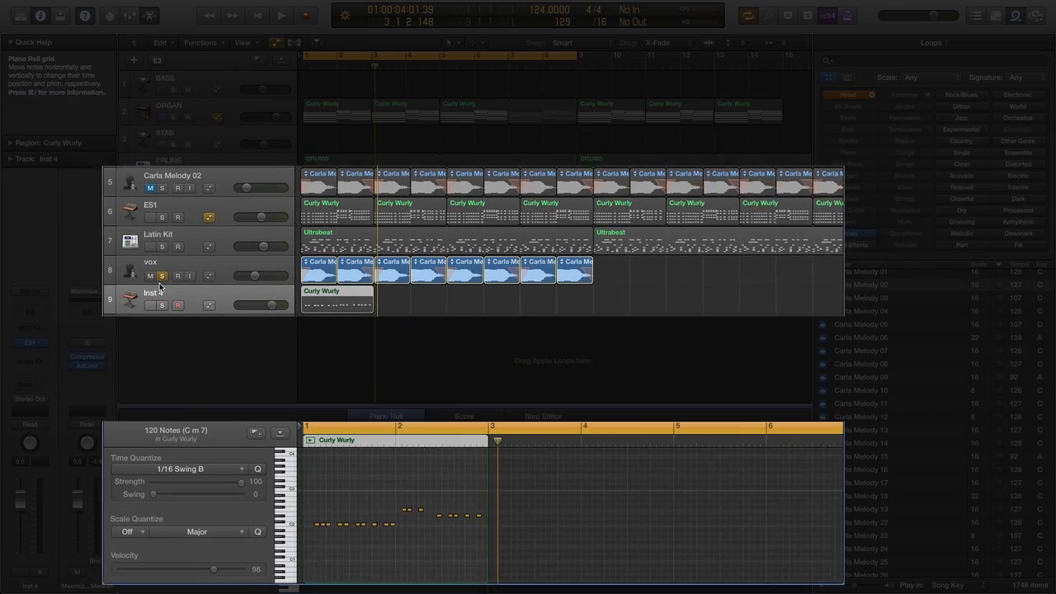
- Solo the Inst 4 track instead of vox and set its ES1 oscillator mix fully to Sub
left_click(91, 236)
left_click(91, 277)
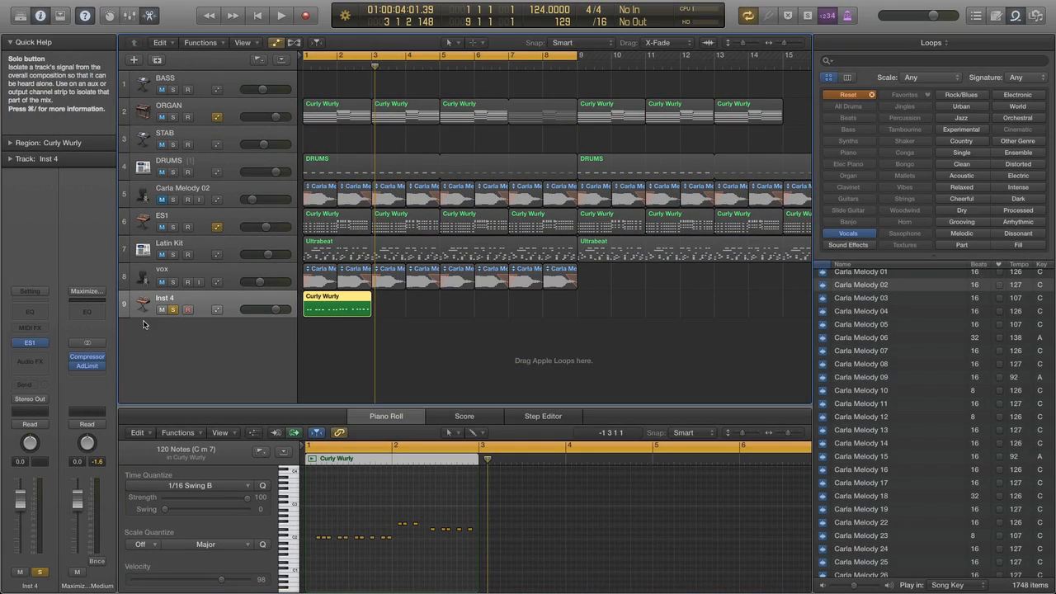
left_click(35, 343)
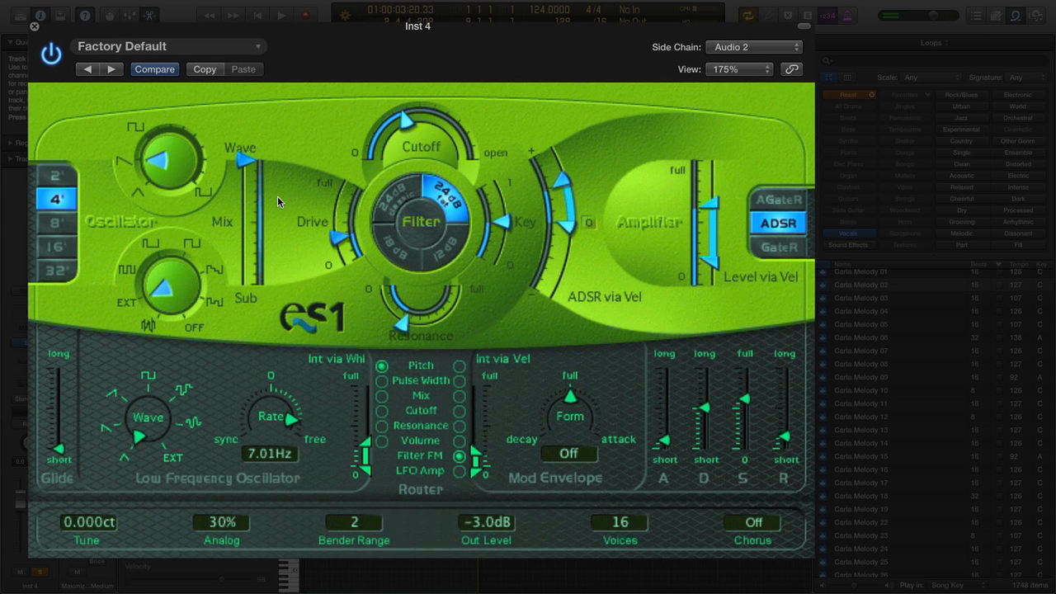
left_click_drag(243, 159, 238, 318)
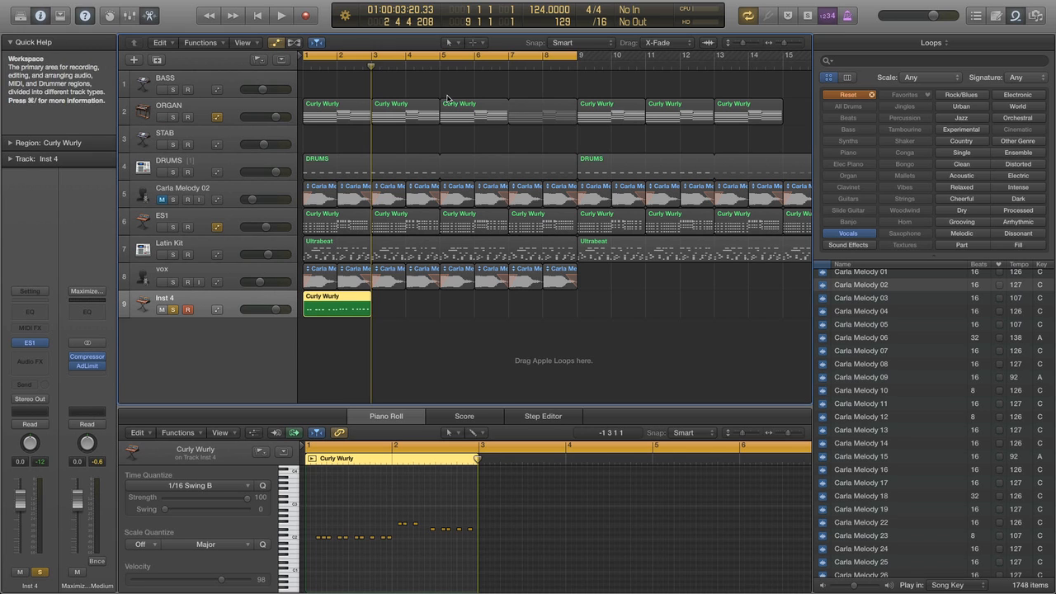
- Play back the soloed Inst 4 track and shorten the cycle range to bars 1 and 2
key("space")
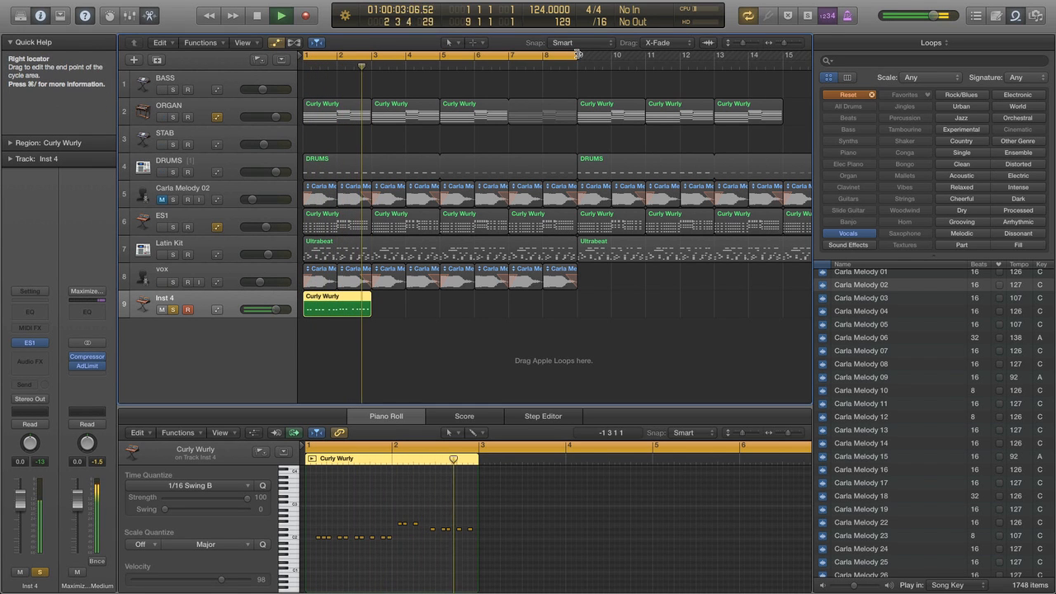
key("space")
left_click_drag(577, 54, 370, 55)
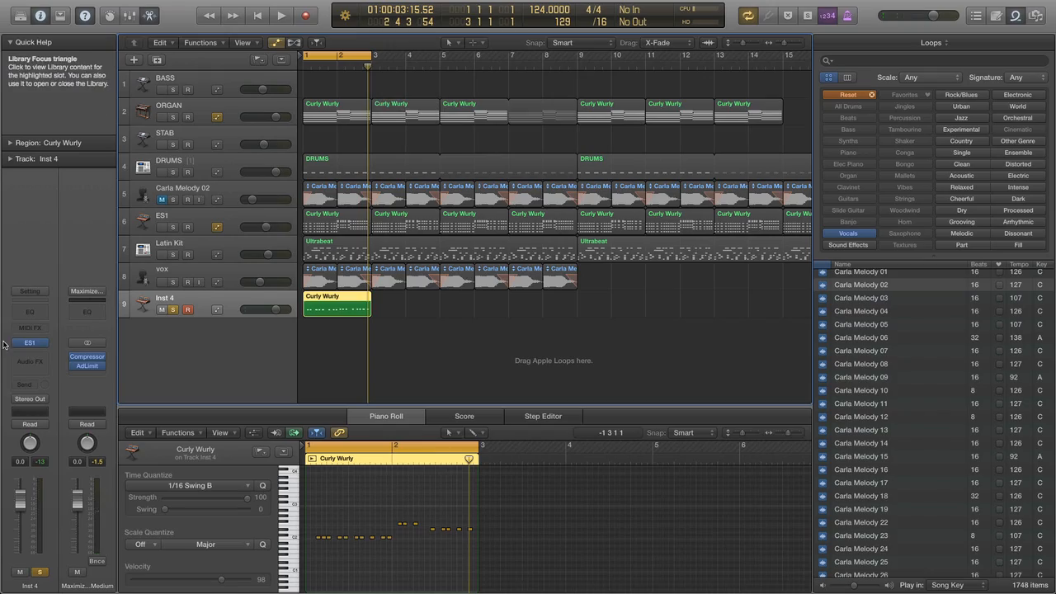
- Open the ES1 filter cutoff fully, set drive and resonance to 0, and play the two-bar cycle
left_click(30, 342)
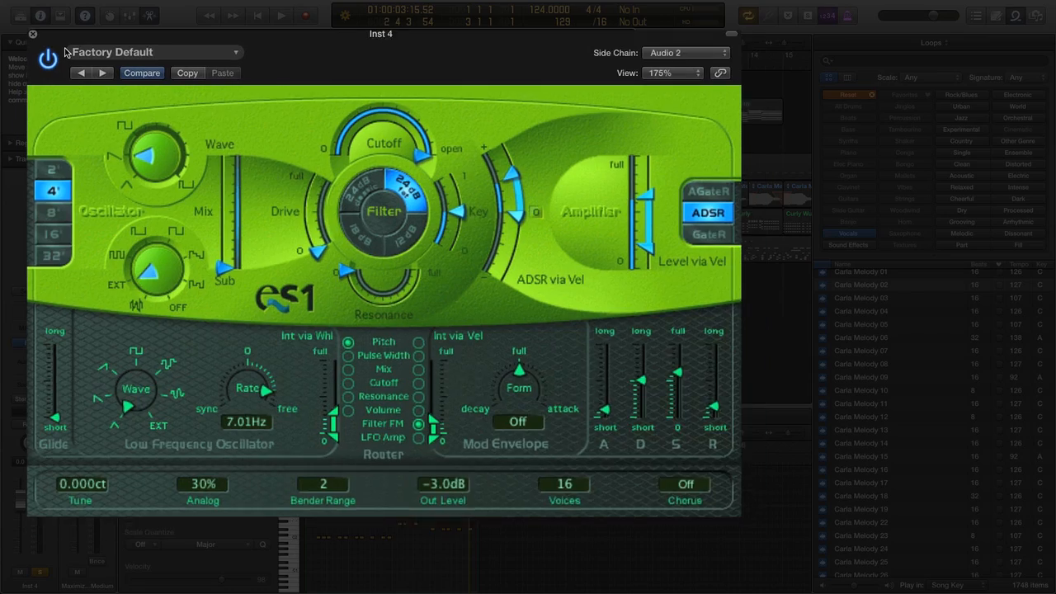
key("space")
left_click(36, 36)
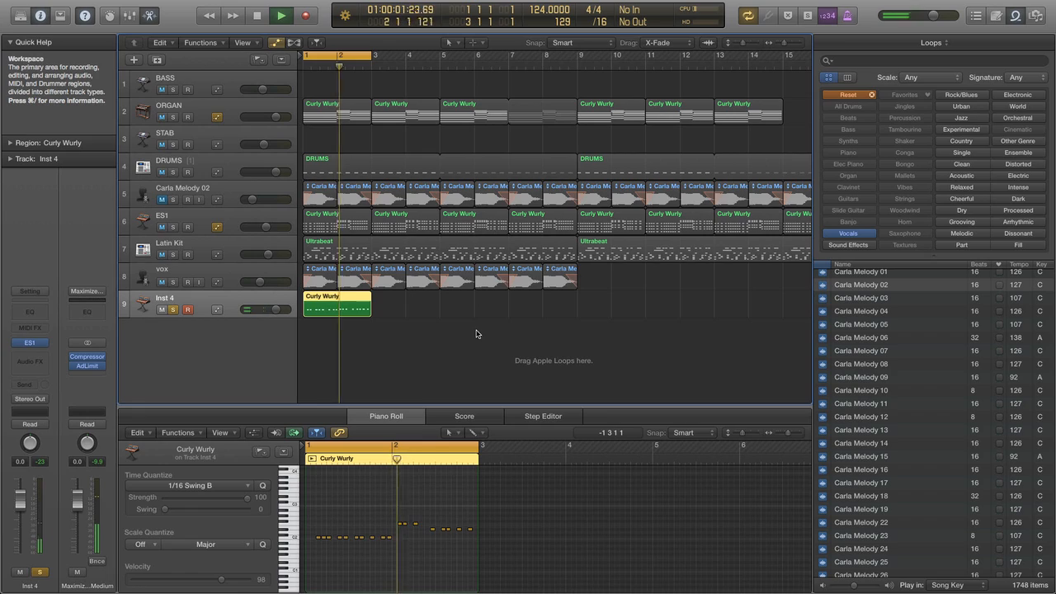
- Examine the ES1 amplitude envelope during playback and the tracks, inputs and buses offered as side chain sources
left_click(30, 343)
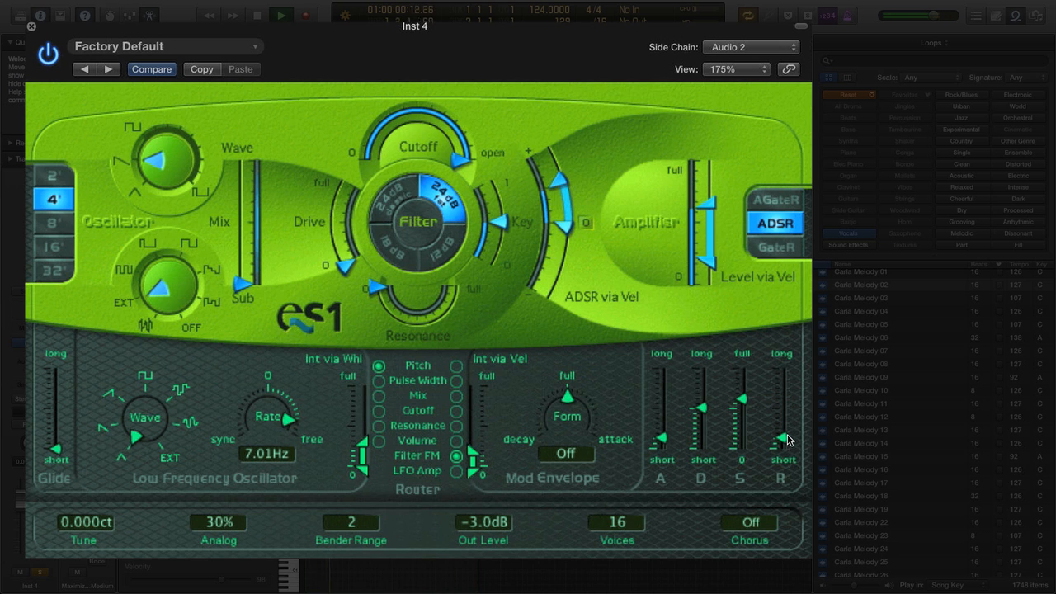
key("space")
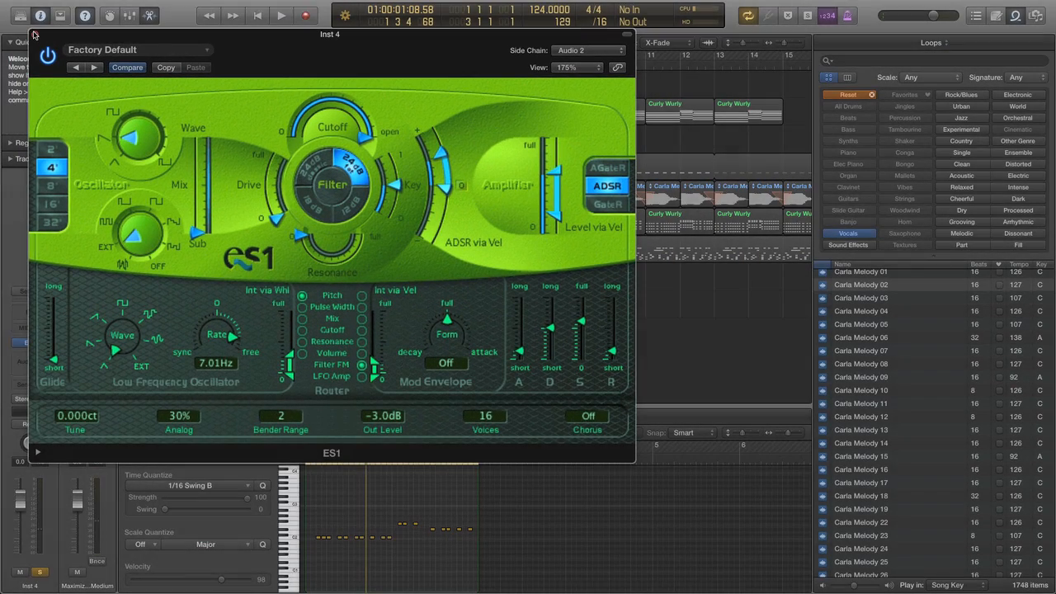
left_click(34, 32)
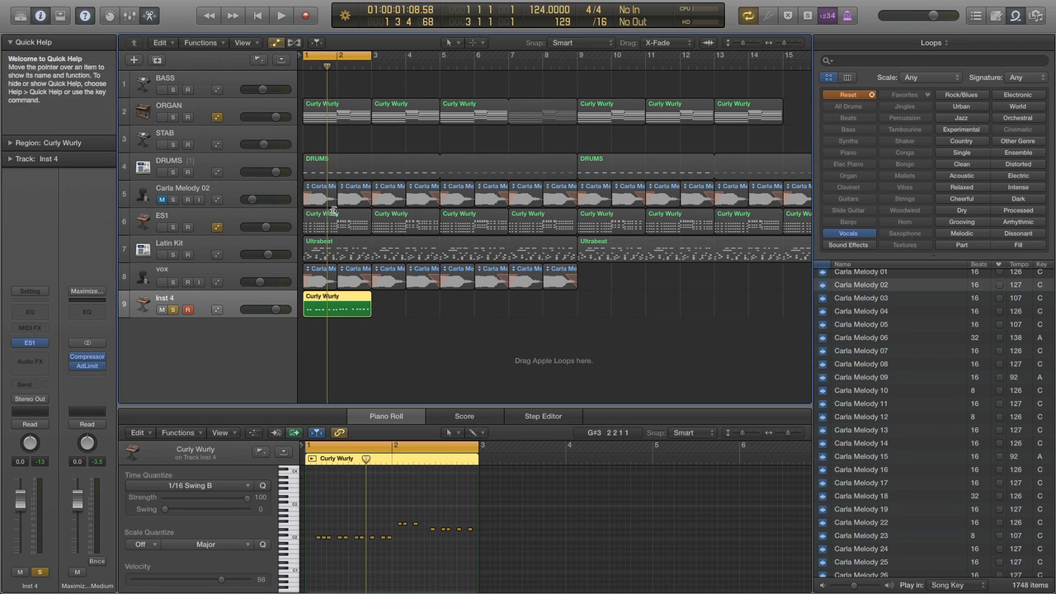
left_click(30, 342)
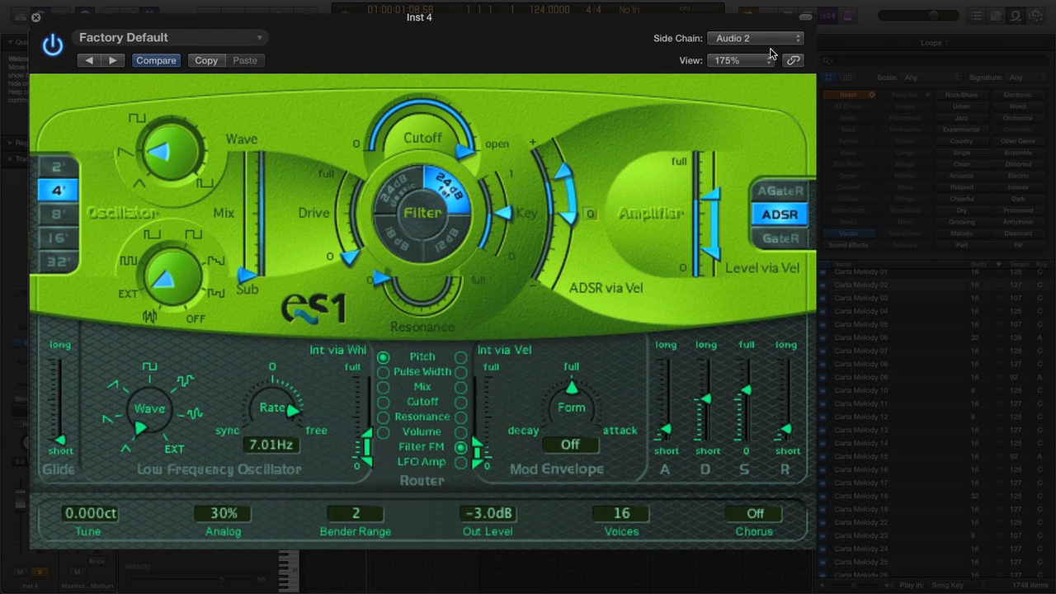
left_click(770, 39)
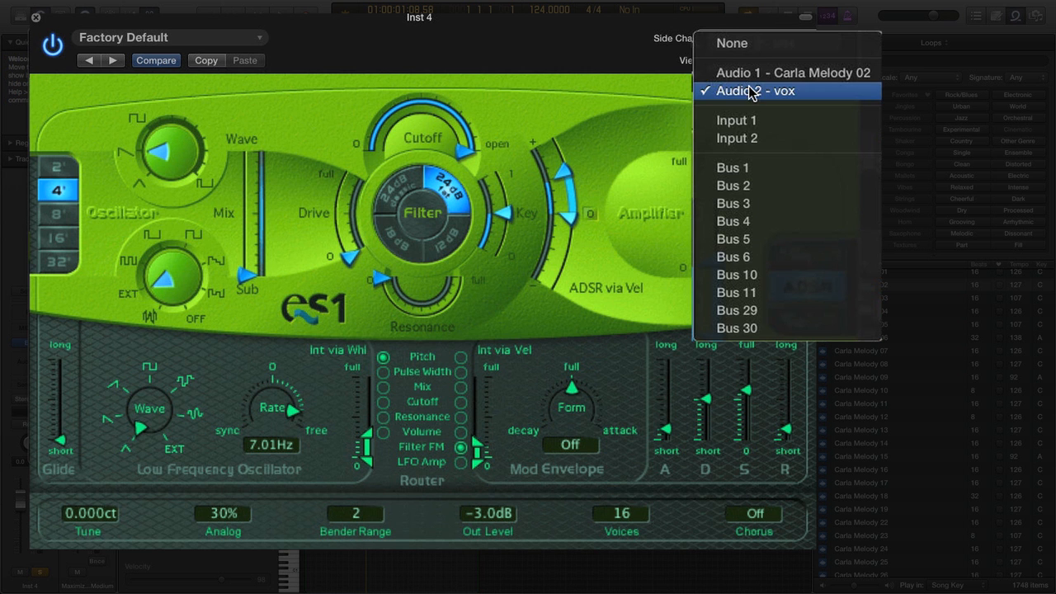
left_click(514, 122)
left_click(760, 38)
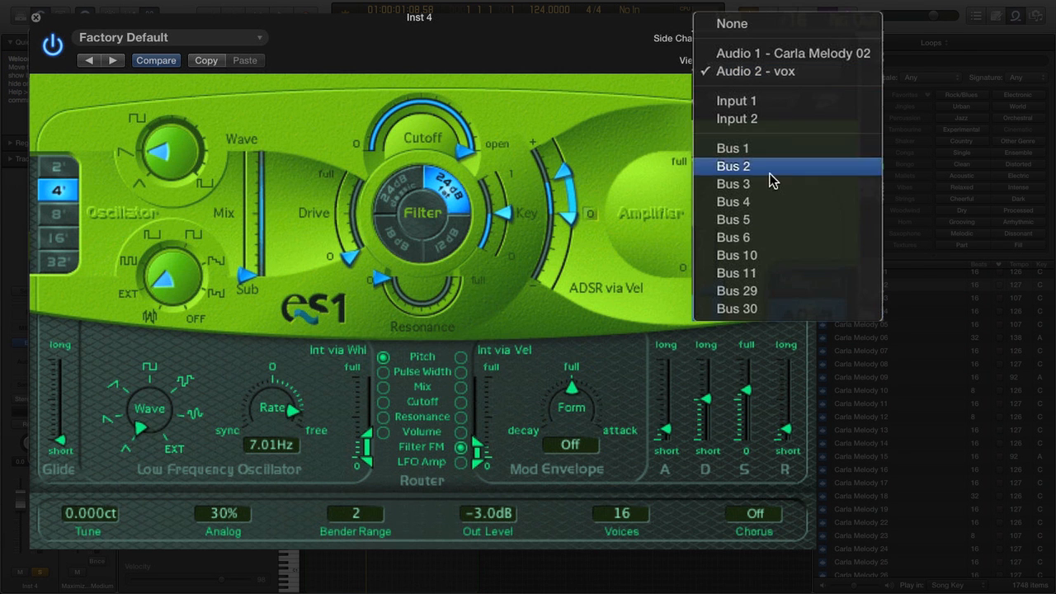
left_click(493, 159)
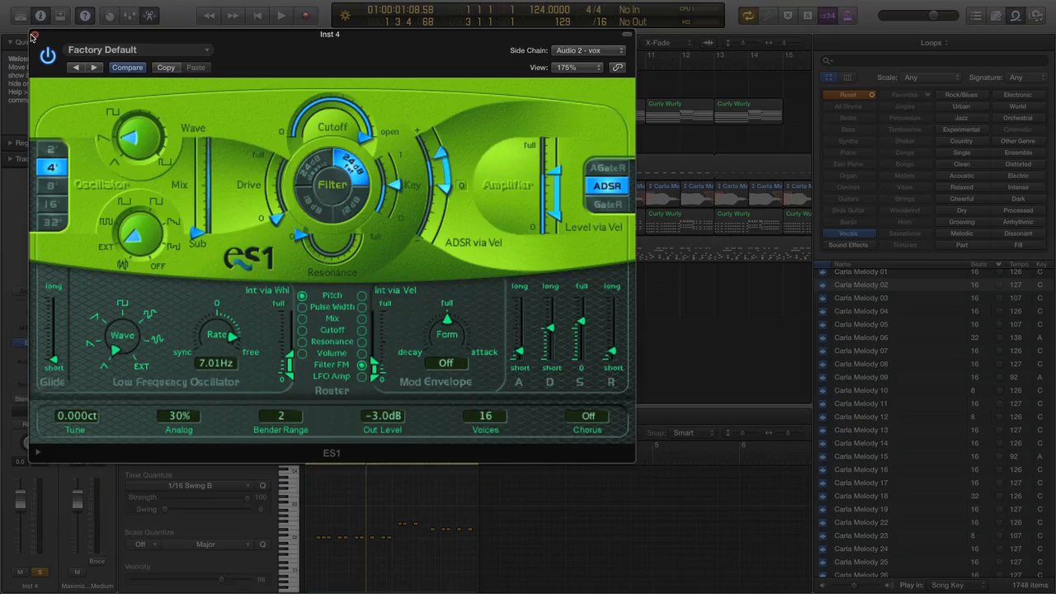
left_click(36, 17)
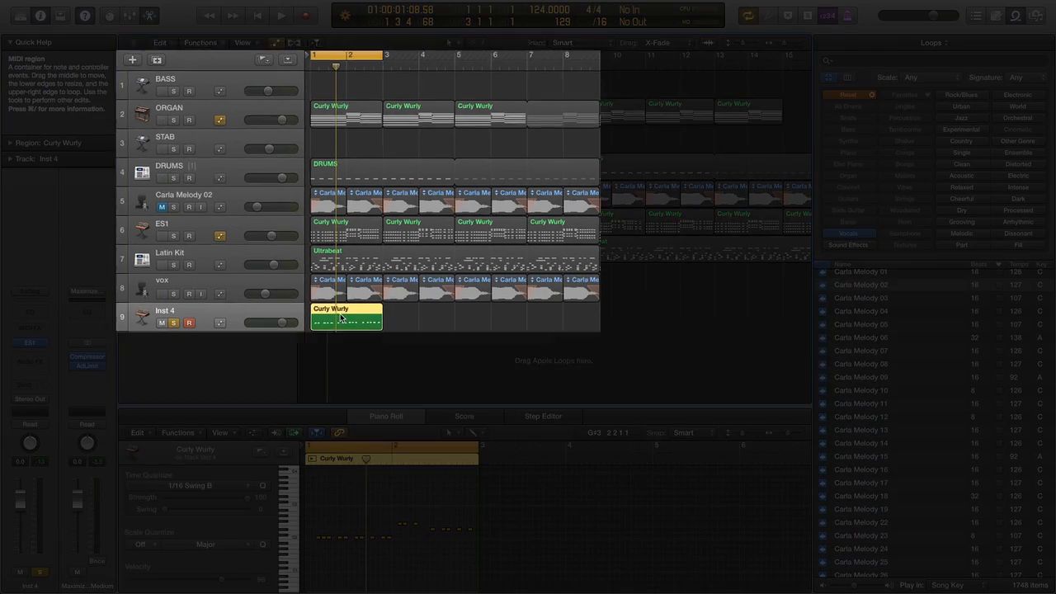
- Duplicate the Curly Wurly region on Inst 4 to fill bars 1 through 8 and extend the cycle range over the same eight bars
left_click_drag(336, 311, 303, 291)
left_click_drag(416, 470, 415, 472)
left_click_drag(462, 500, 707, 501)
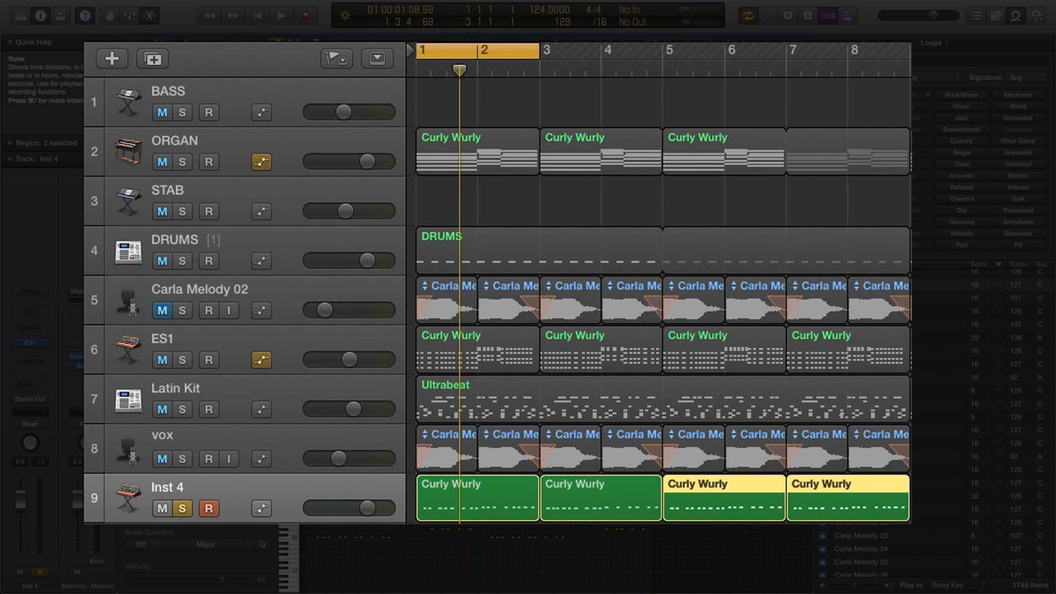
left_click_drag(538, 51, 911, 52)
- Turn off solo on the Inst 4 track and mute the ES1 track
left_click(183, 509)
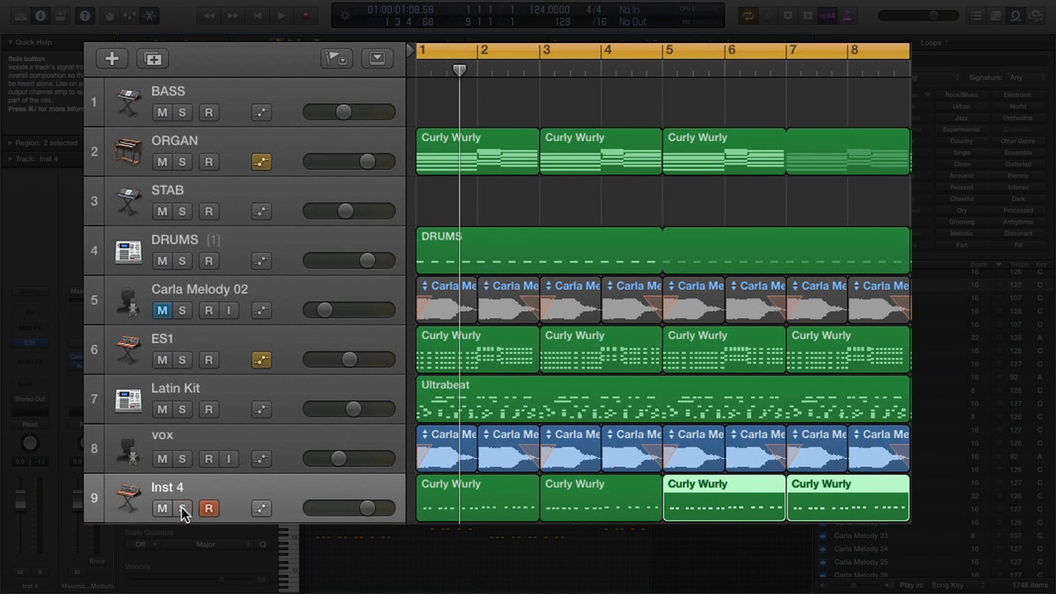
left_click(162, 360)
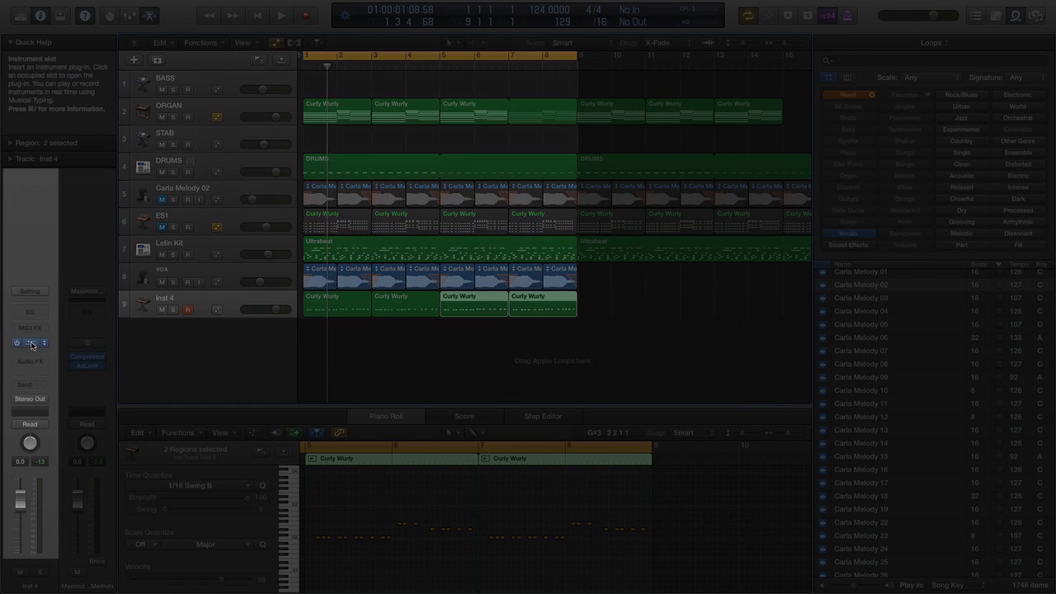
- Set the Inst 4 automation mode to Latch, then lower the ES1 filter cutoff and raise its resonance partway
left_click(54, 385)
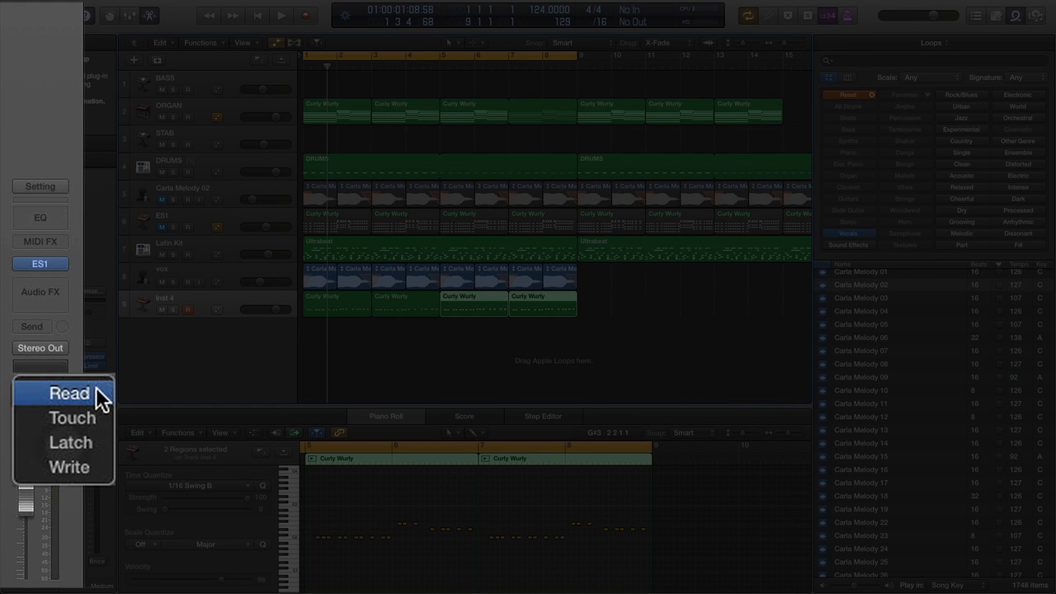
left_click(101, 443)
left_click(39, 265)
left_click_drag(346, 129, 346, 198)
left_click_drag(363, 281, 386, 302)
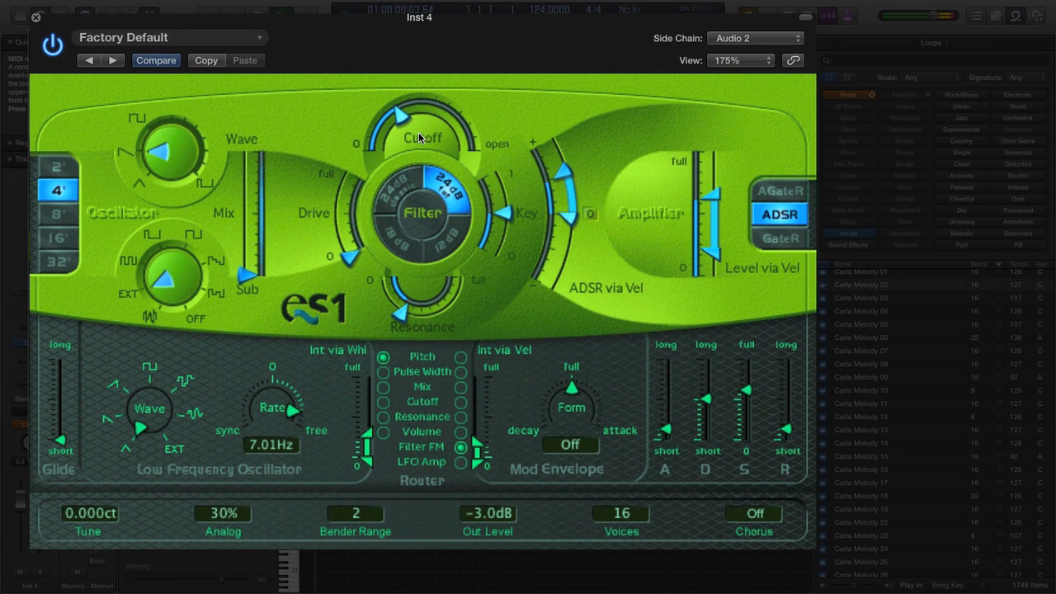
- Record automation of the cutoff opening and the lower Level via Vel slider rising to full, and return the automation mode to Read
left_click_drag(419, 132, 439, 63)
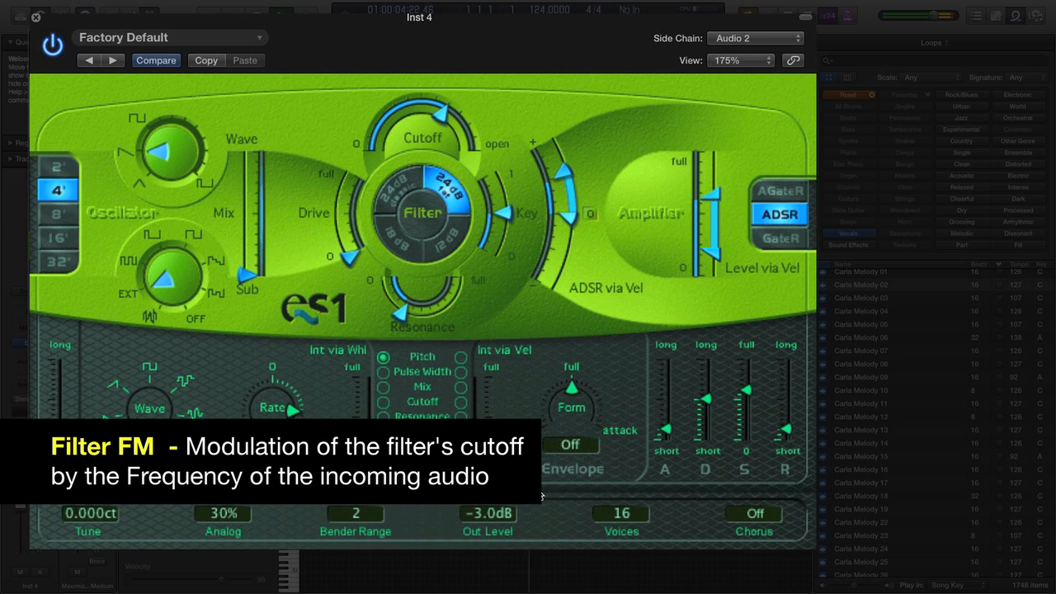
left_click_drag(716, 256, 713, 156)
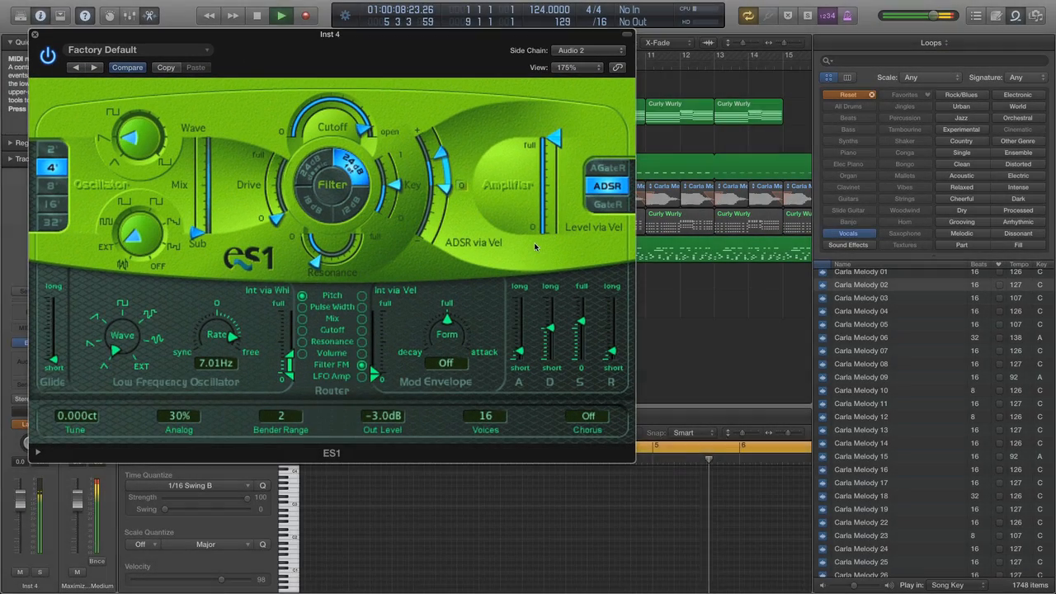
key("super+w")
key("space")
left_click(42, 426)
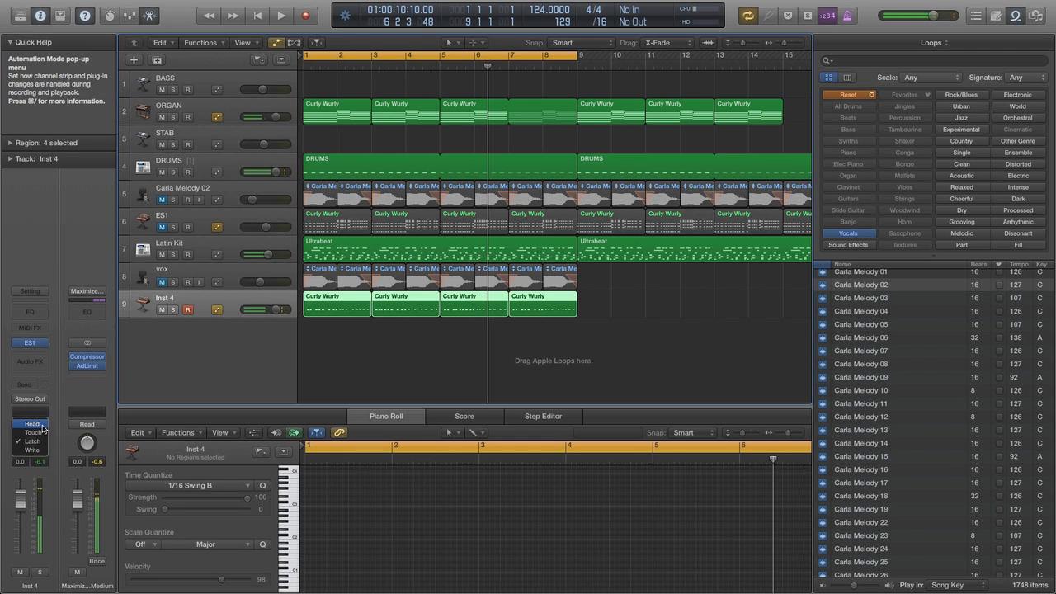
left_click(32, 424)
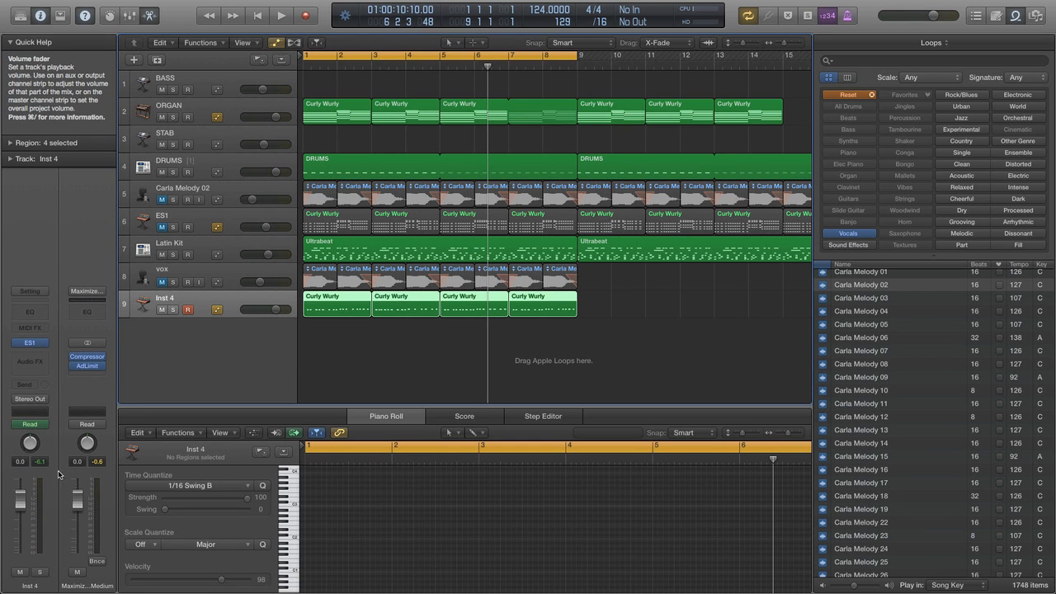
- Mute the Inst 4 track and unmute the ES1 track
key("super+Left")
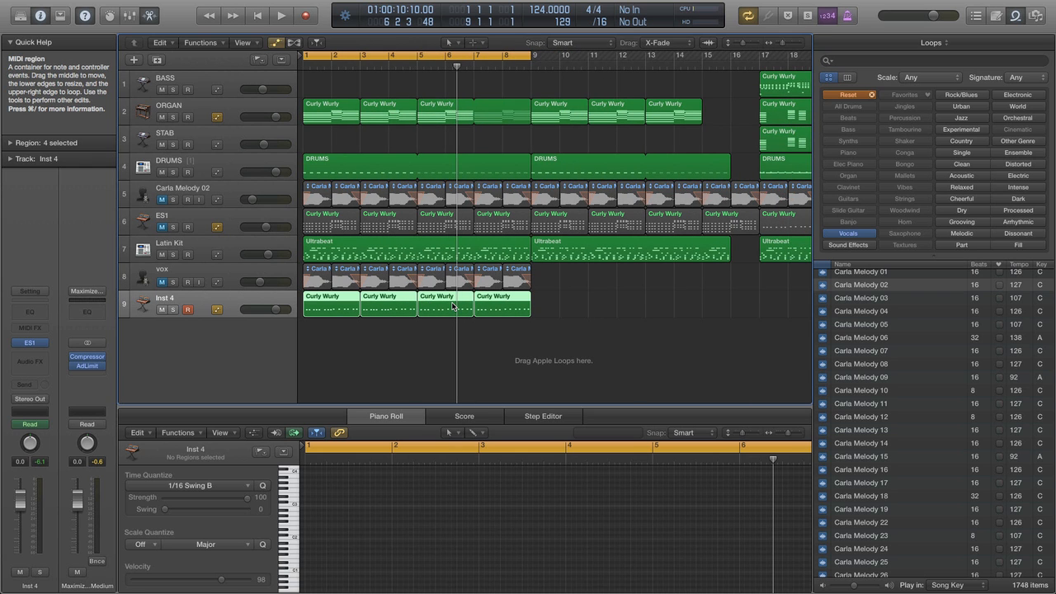
left_click(163, 310)
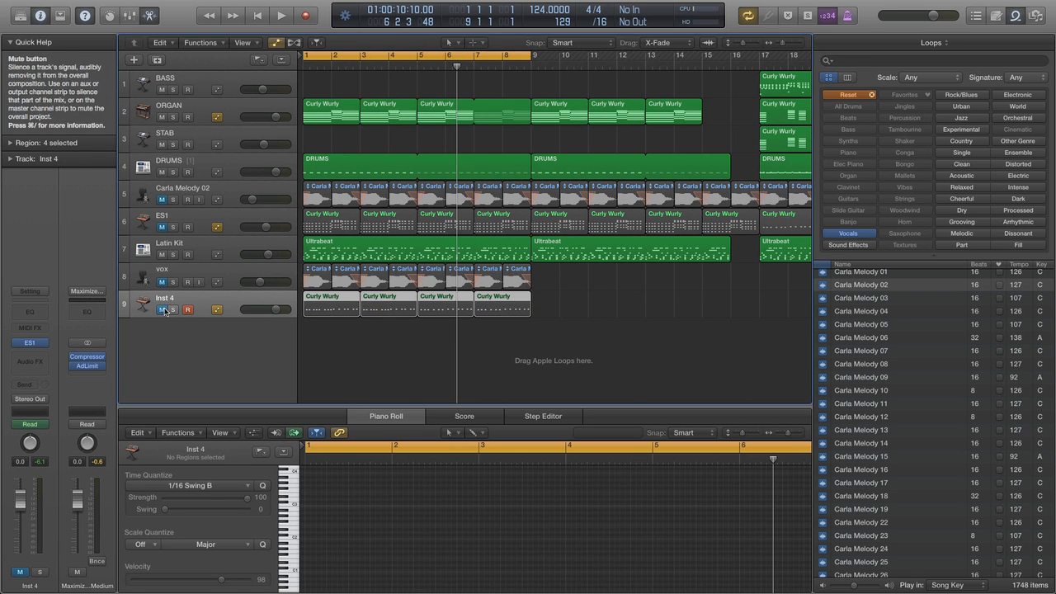
left_click(163, 226)
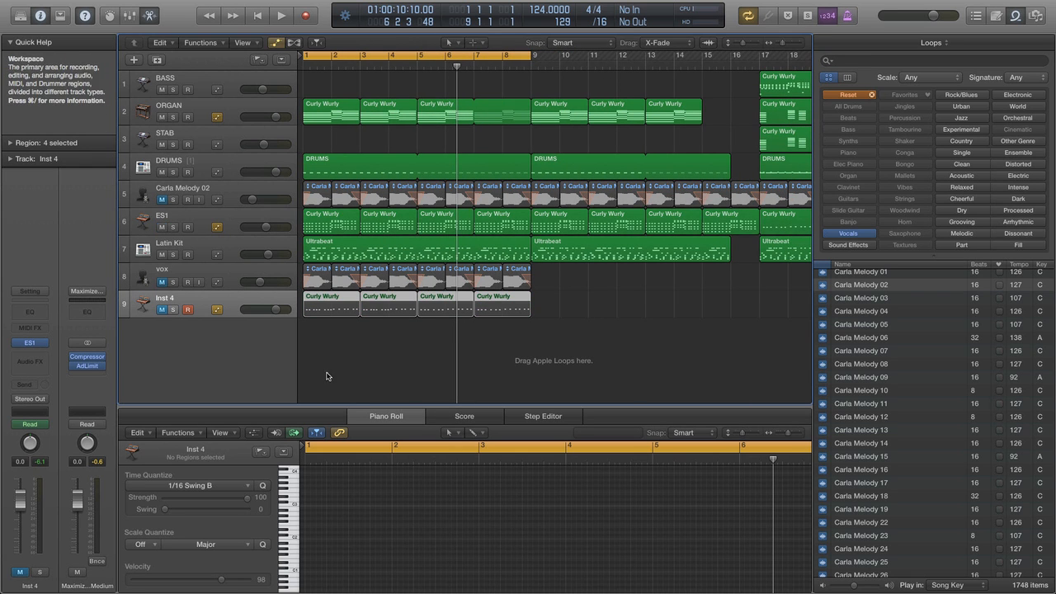
- Play the arrangement from the ES1 track with its regions selected, and show the track automation lanes
left_click(216, 225)
key("space")
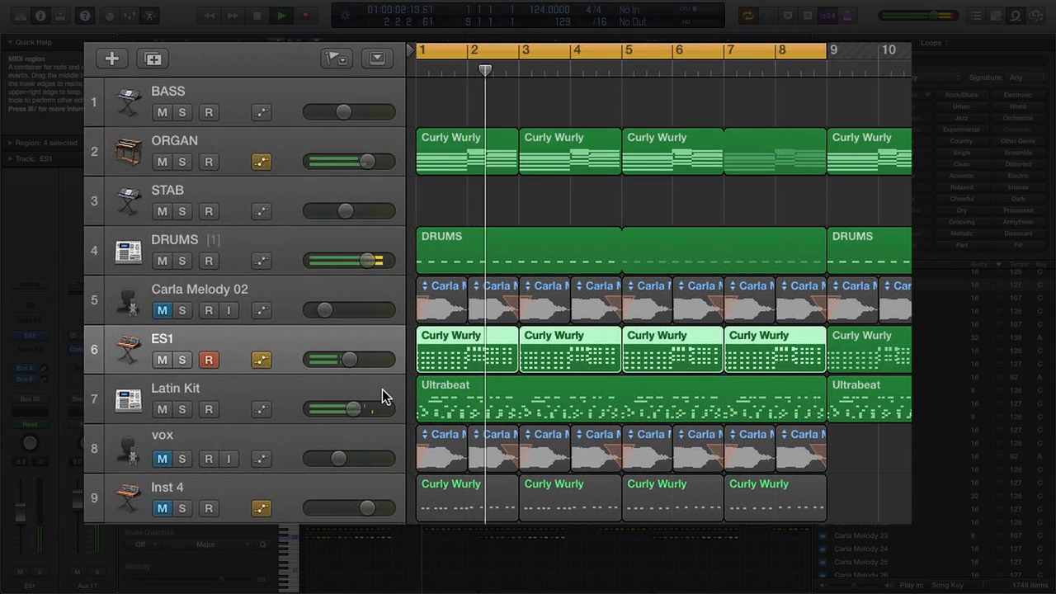
key("super+Up")
key("super+Down")
key("a")
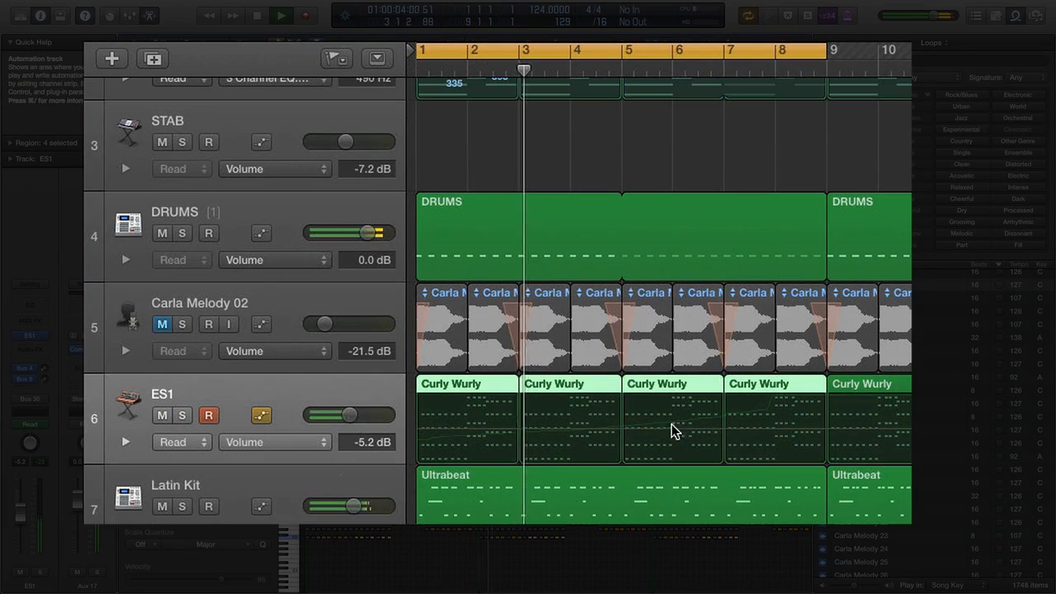
- Display the ES1 track's Cutoff automation curve in its lane, and turn off cycle playback
left_click(248, 444)
mouse_move(248, 447)
left_click(266, 591)
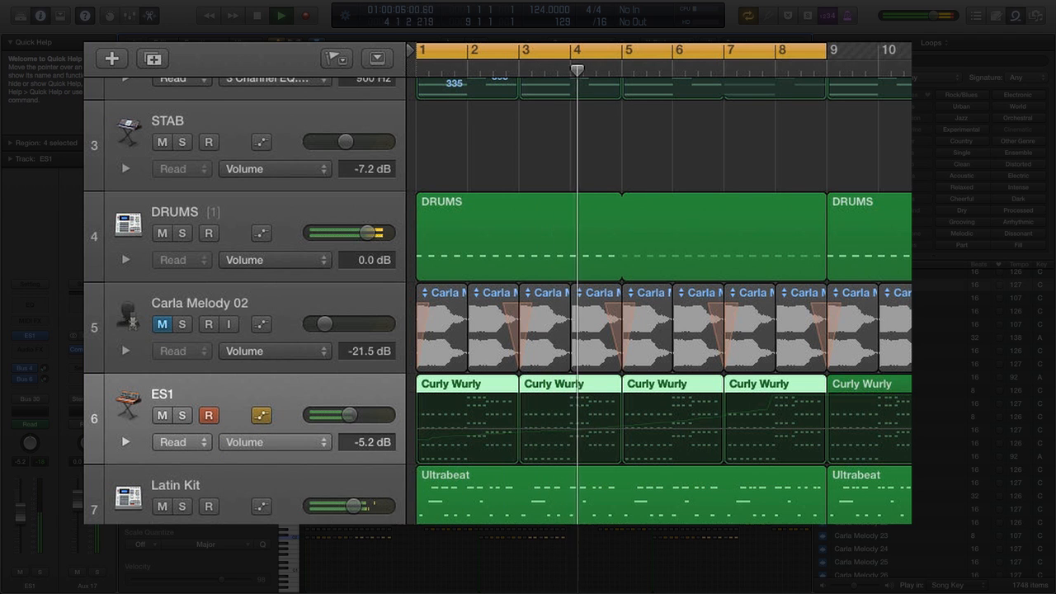
left_click(269, 448)
left_click(298, 581)
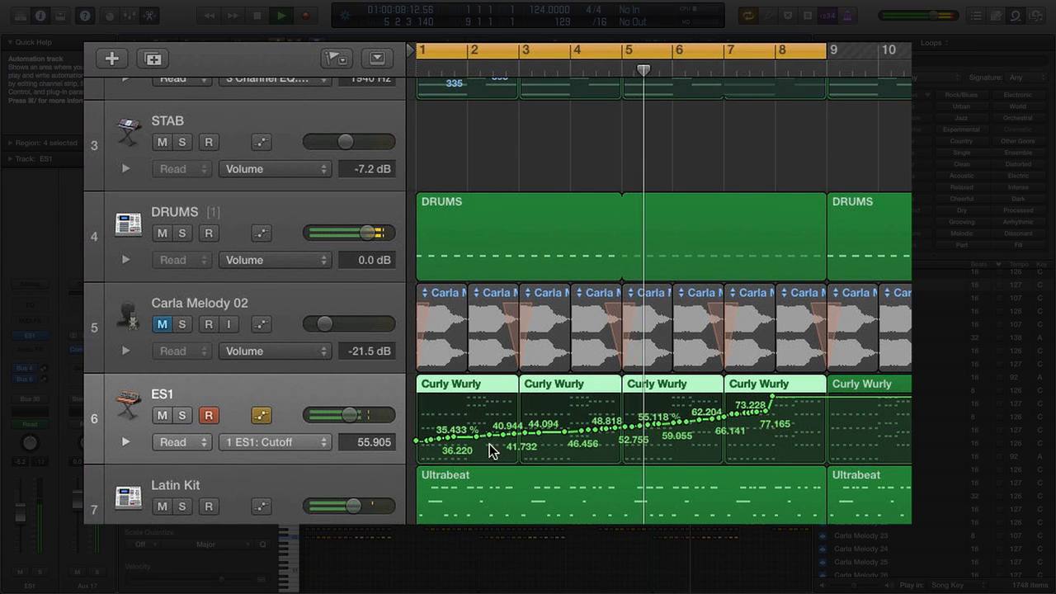
key("super+Left")
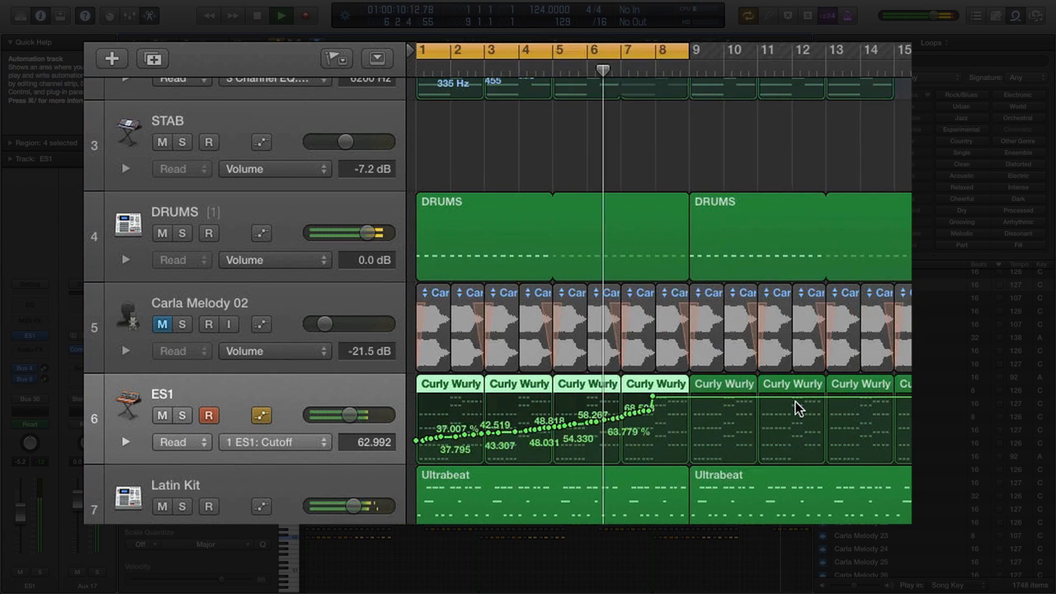
key("c")
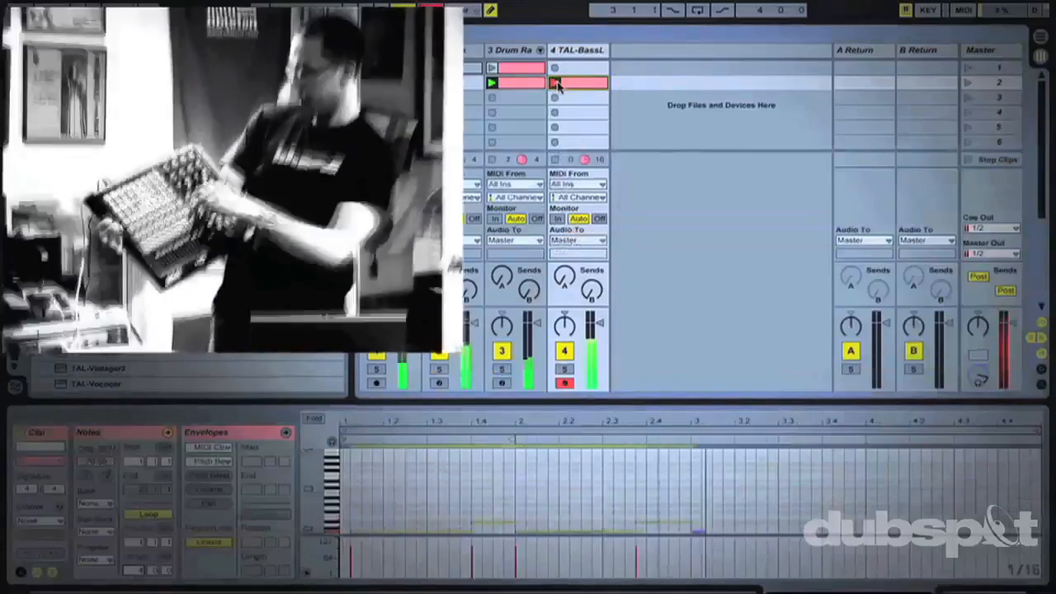
left_click(557, 83)
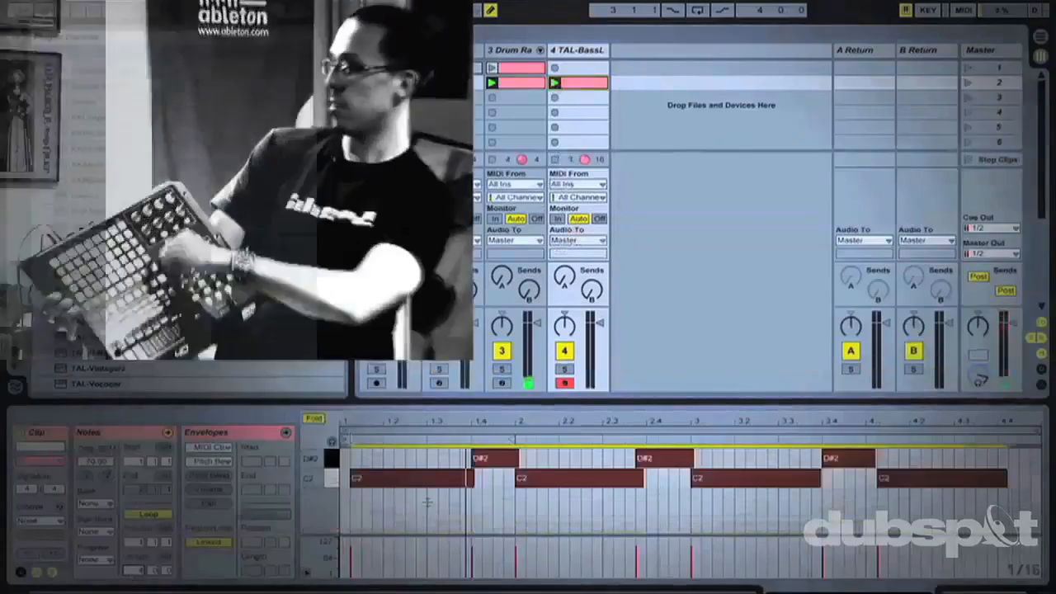